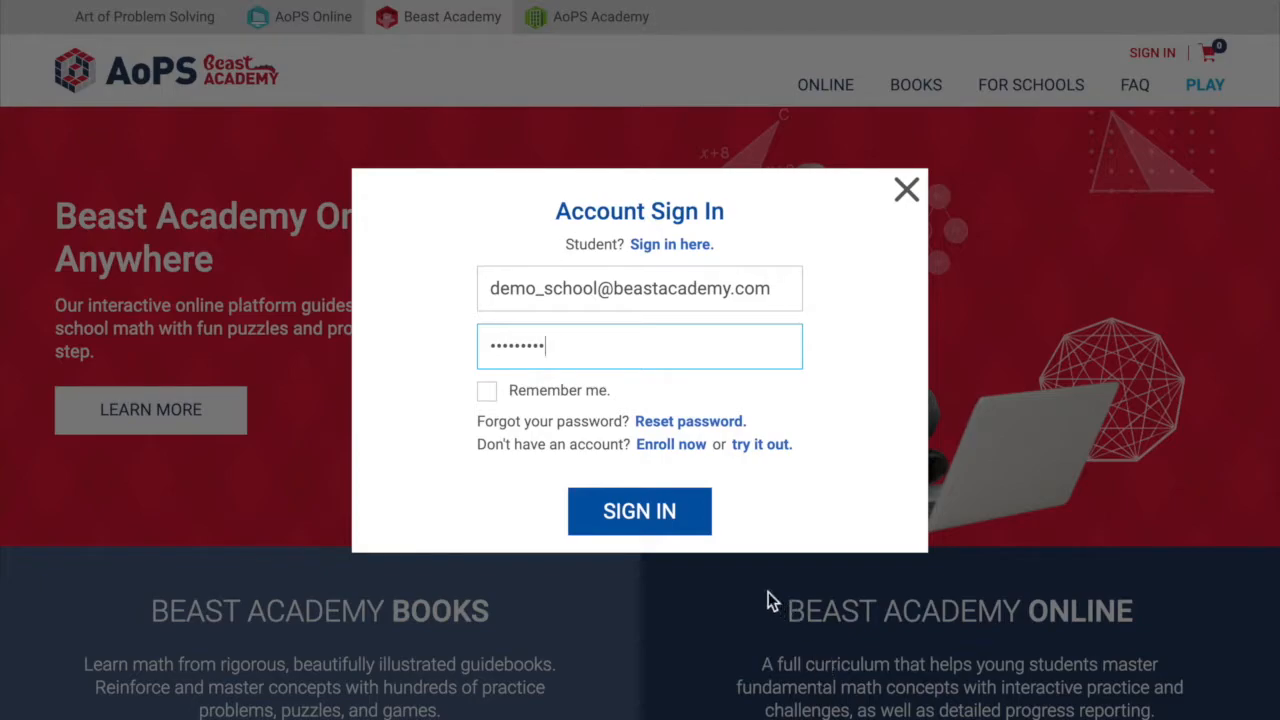
- Sign in to the school account and start a new class named Beast Academy 1
{"action": "left_click", "coordinate": [628, 525]}
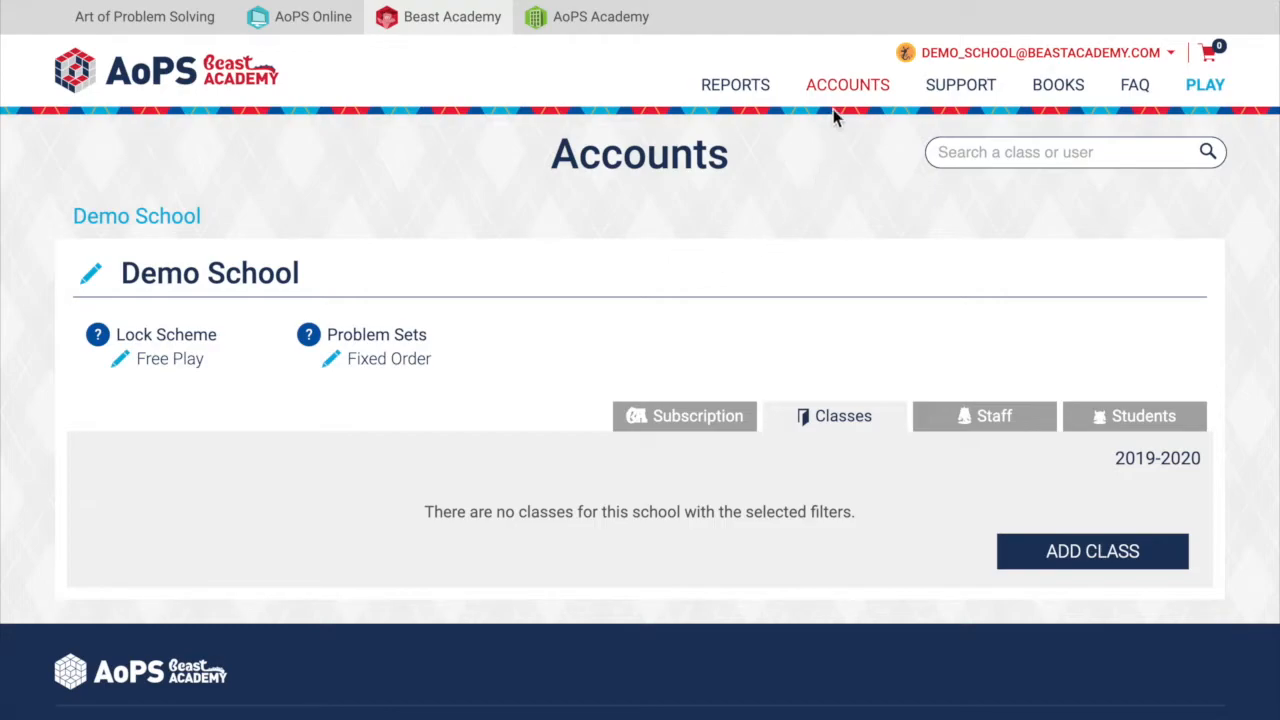
{"action": "mouse_move", "coordinate": [845, 92]}
{"action": "left_click", "coordinate": [1016, 555]}
{"action": "left_click", "coordinate": [532, 250]}
{"action": "type", "text": "Beast Academy 1"}
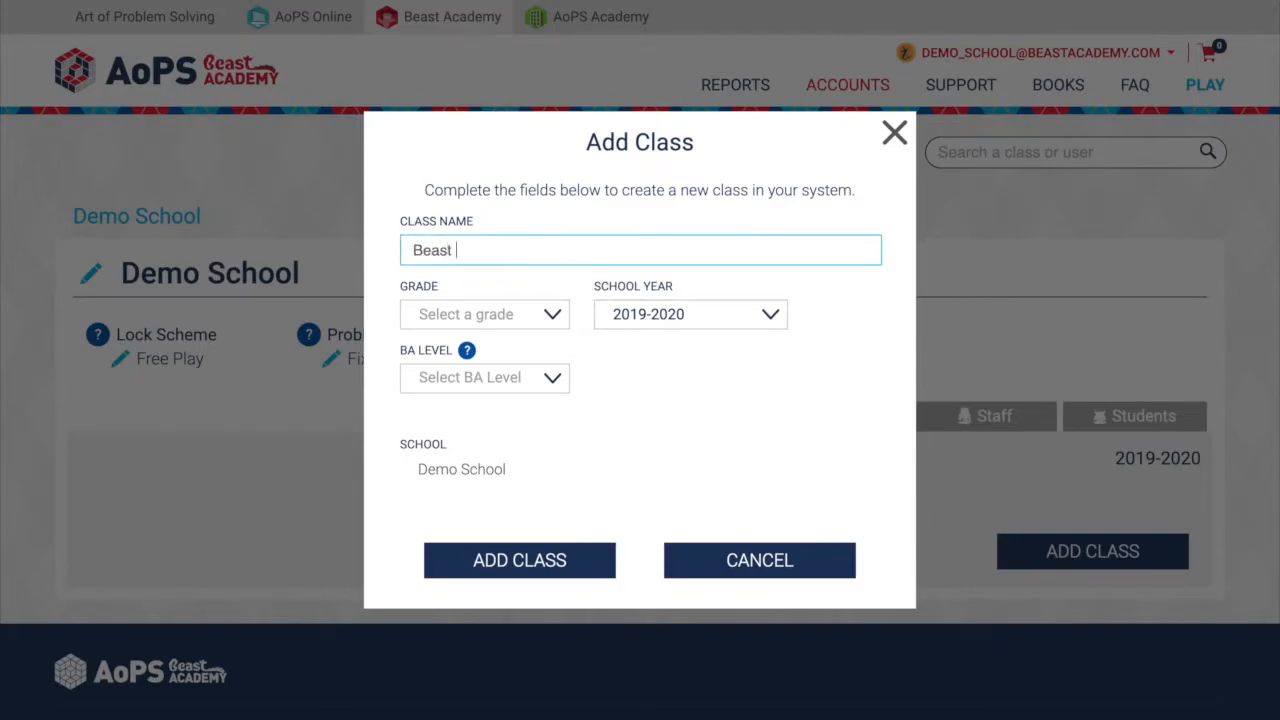
- Set the new class to Grade 4 and BA level BA3, and add it to the school
{"action": "left_click", "coordinate": [481, 318]}
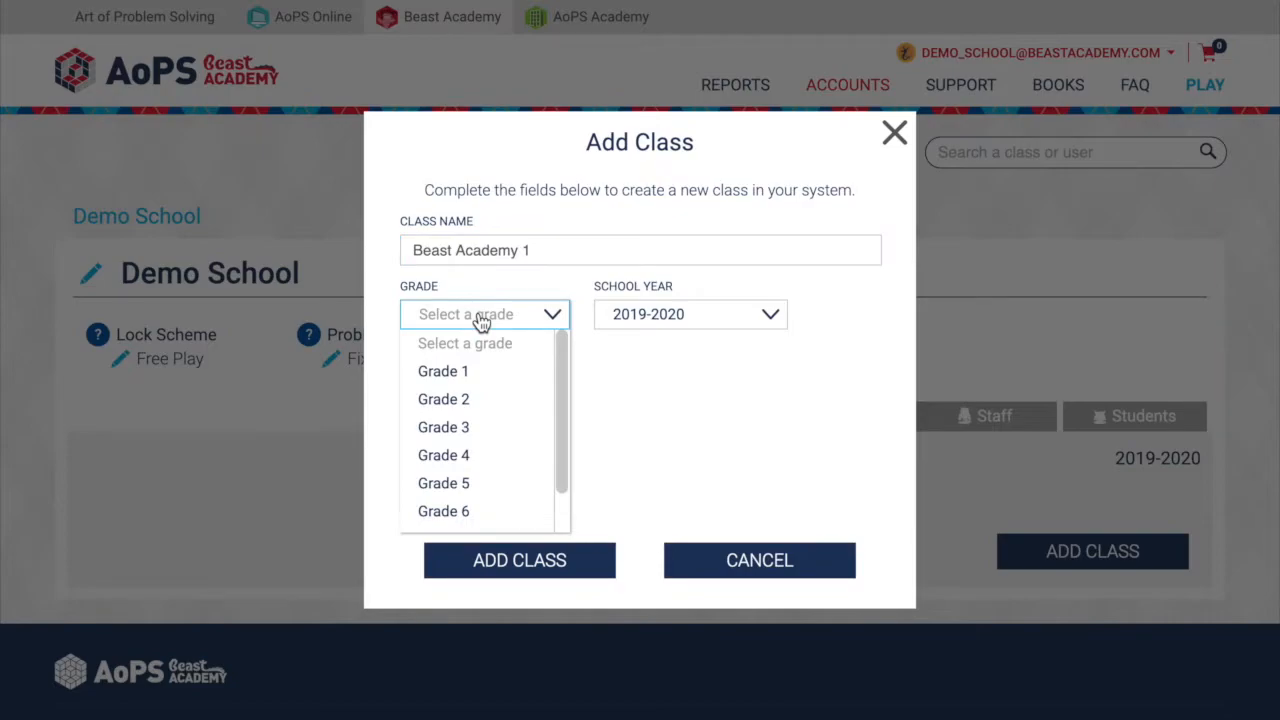
{"action": "left_click", "coordinate": [452, 456]}
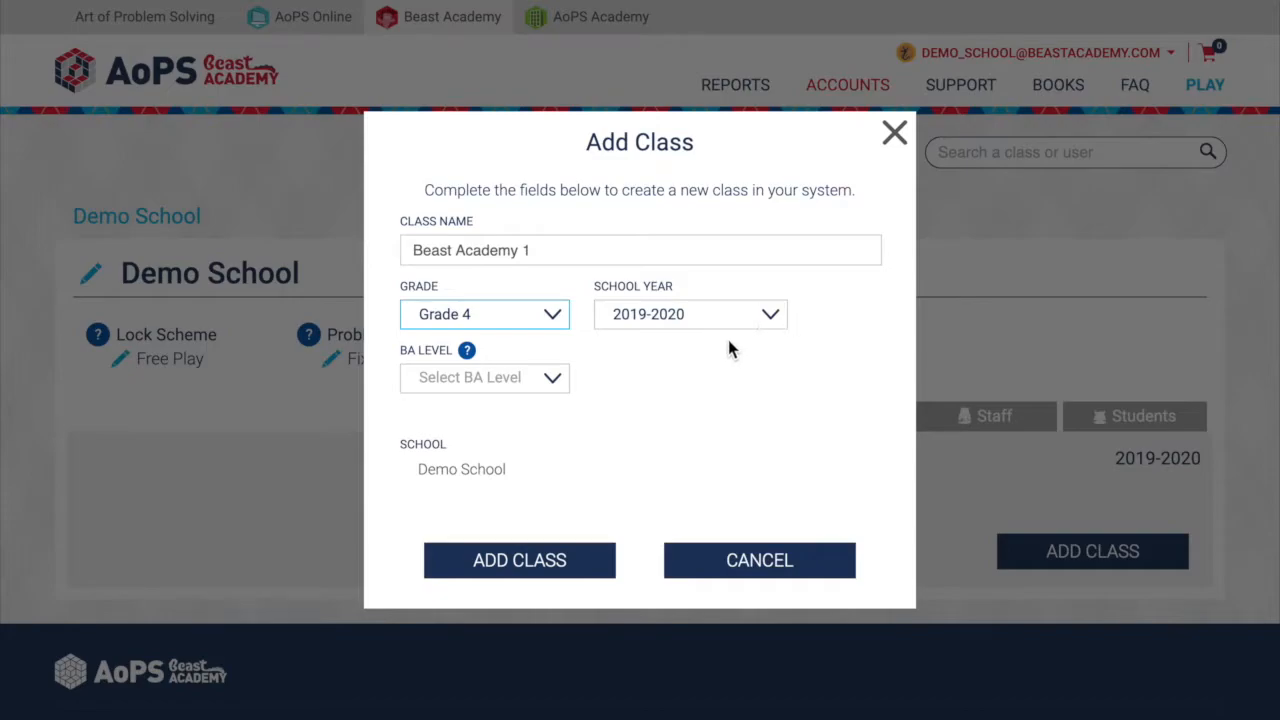
{"action": "mouse_move", "coordinate": [468, 355]}
{"action": "left_click", "coordinate": [512, 386]}
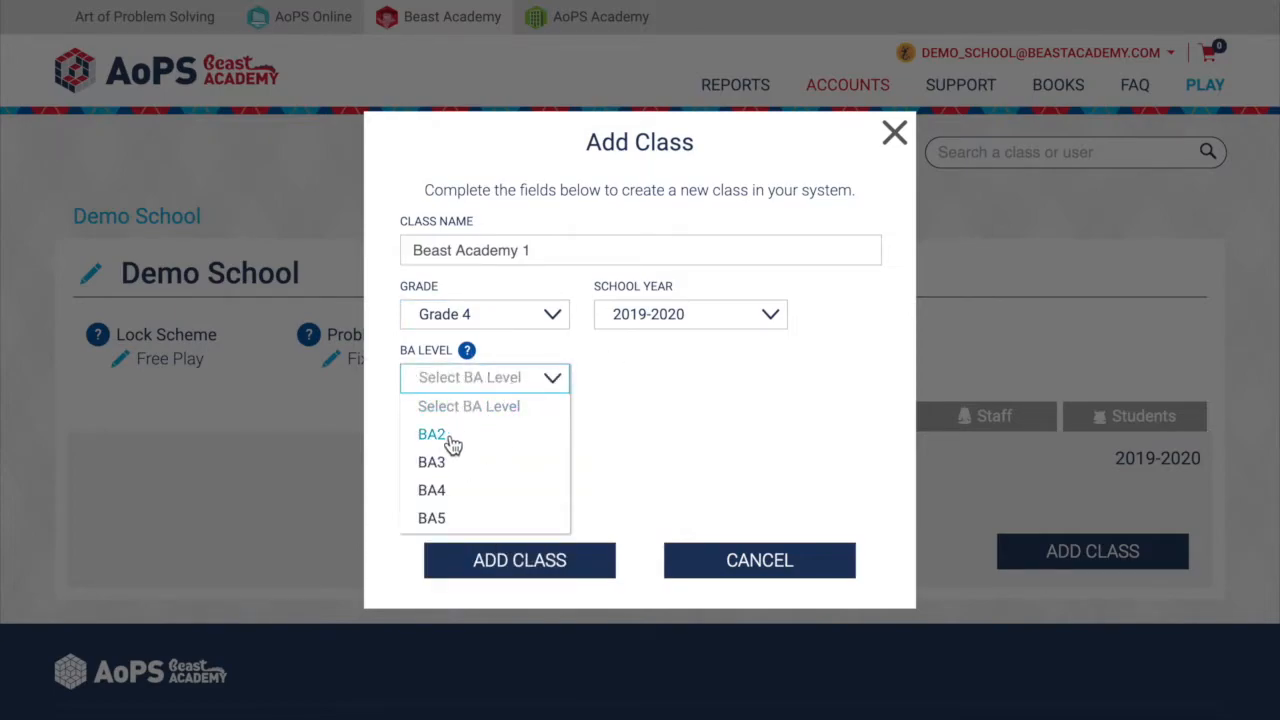
{"action": "left_click", "coordinate": [432, 463]}
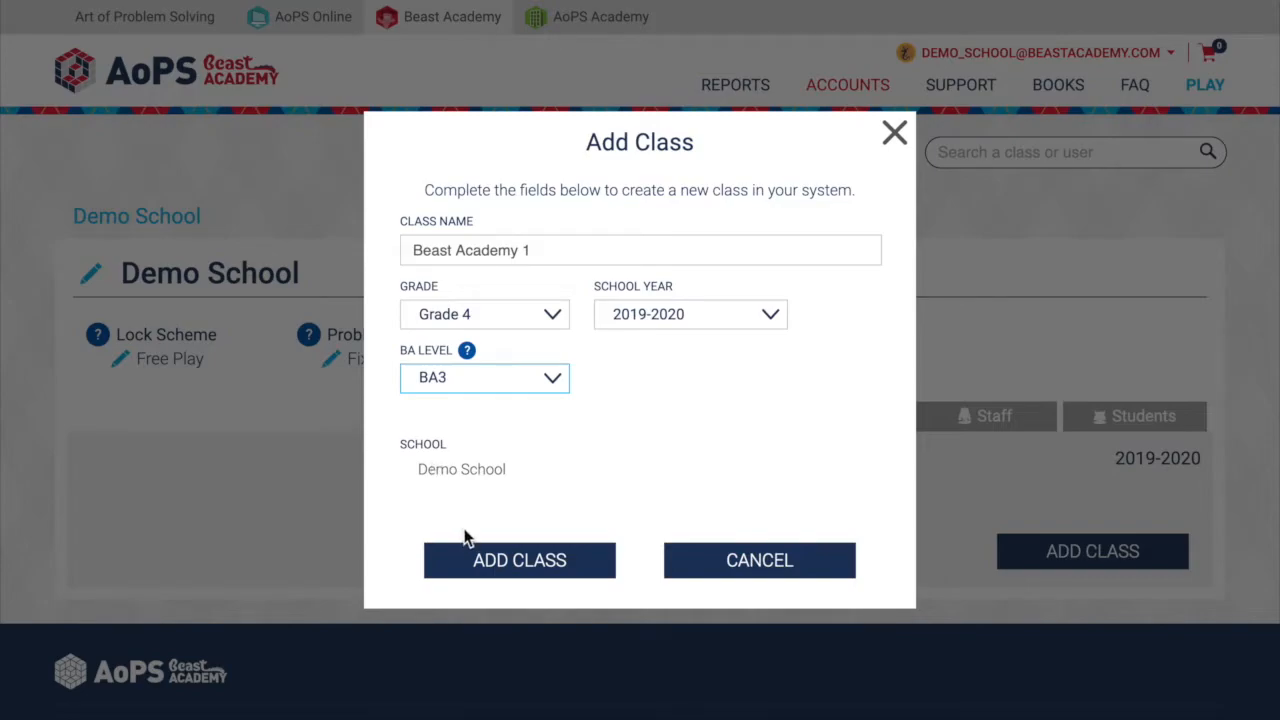
{"action": "left_click", "coordinate": [468, 570]}
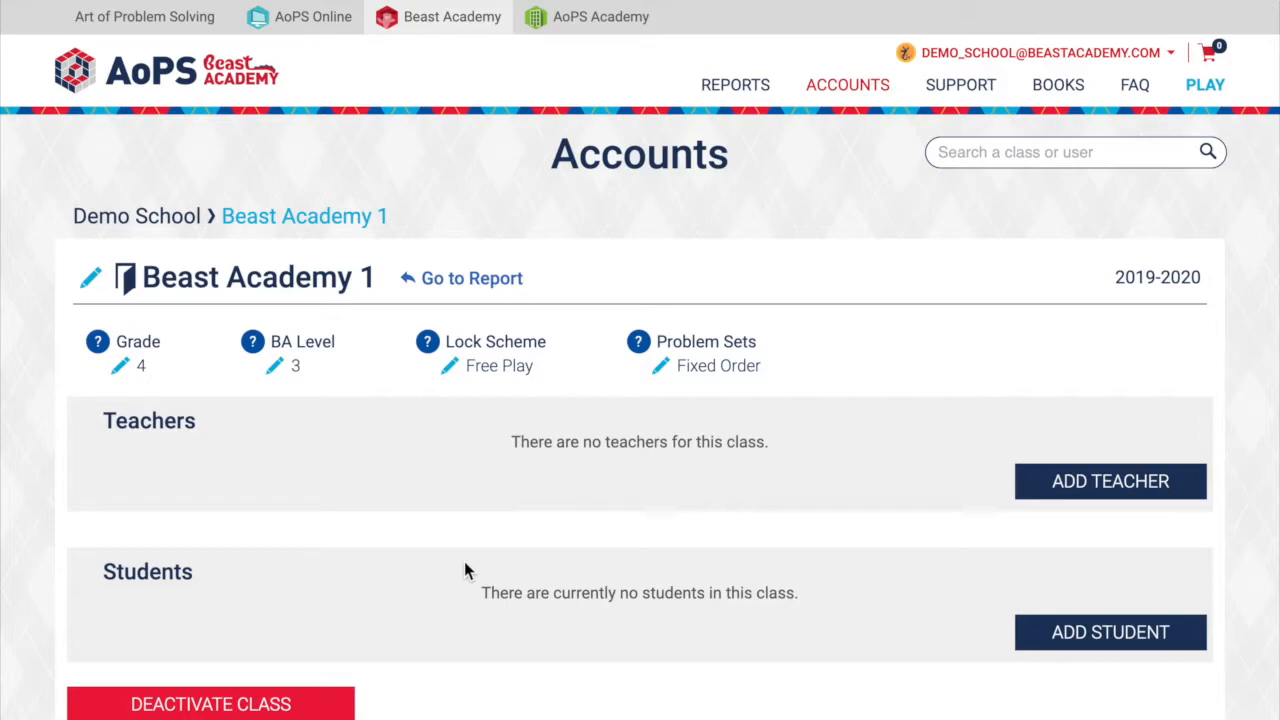
- Start adding a teacher to the Beast Academy 1 class, choosing to create a new user instead of an existing staff member
{"action": "left_click", "coordinate": [1062, 481]}
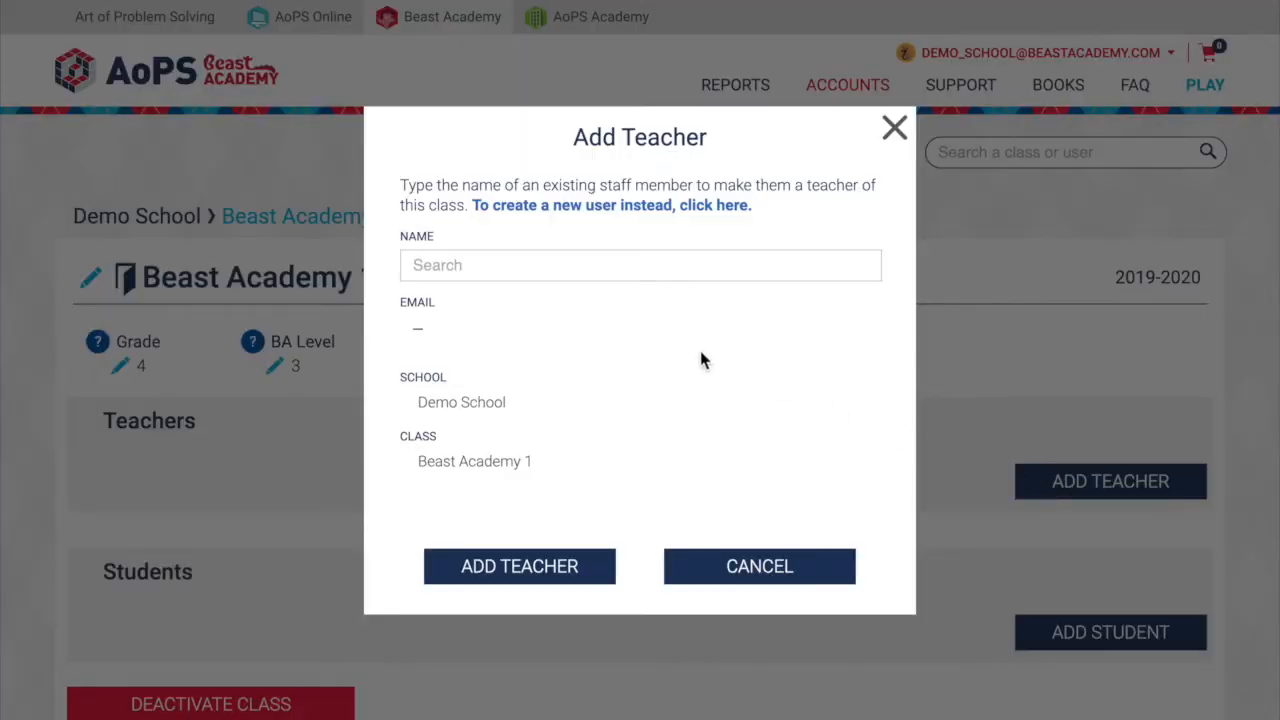
{"action": "left_click", "coordinate": [563, 268]}
{"action": "type", "text": "beas"}
{"action": "key", "text": "BackSpace"}
{"action": "key", "text": "BackSpace"}
{"action": "key", "text": "BackSpace"}
{"action": "key", "text": "BackSpace"}
{"action": "left_click", "coordinate": [538, 208]}
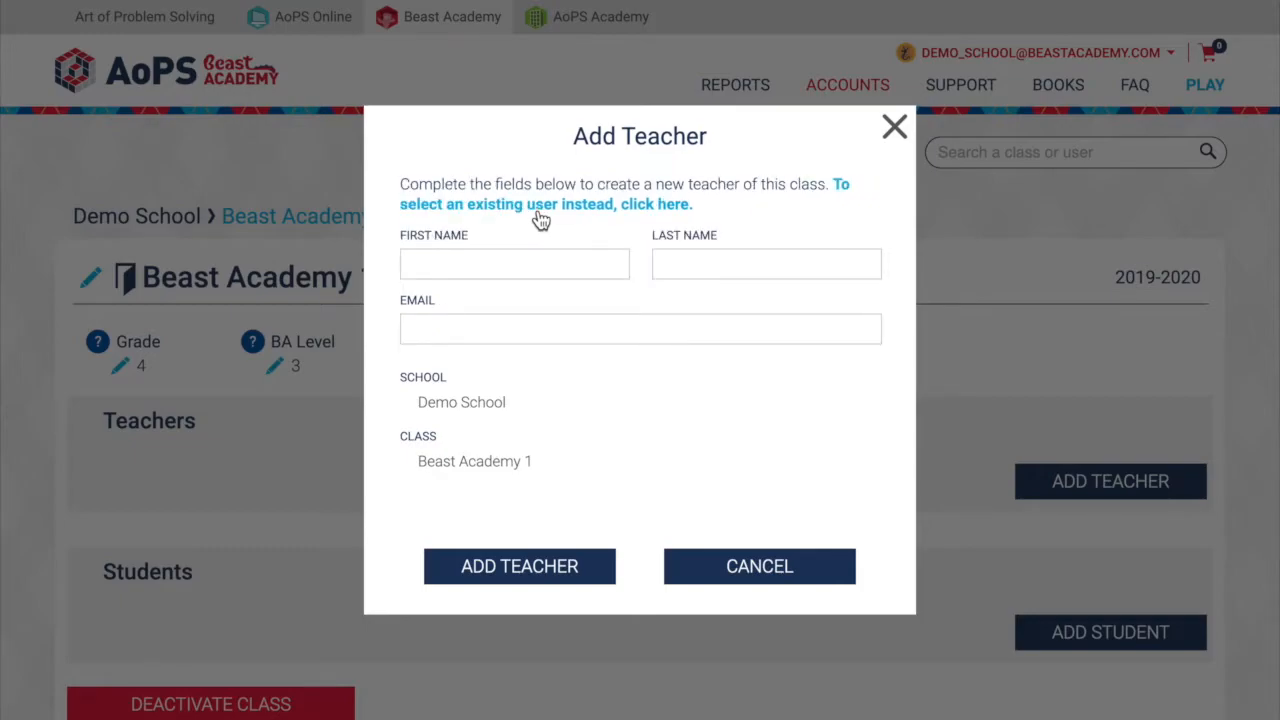
- Enter the new teacher's first name, last name and e-mail, and add the teacher to the class
{"action": "left_click", "coordinate": [511, 268]}
{"action": "type", "text": "Fiona"}
{"action": "key", "text": "Tab"}
{"action": "type", "text": "Fawn"}
{"action": "key", "text": "Tab"}
{"action": "left_click", "coordinate": [476, 573]}
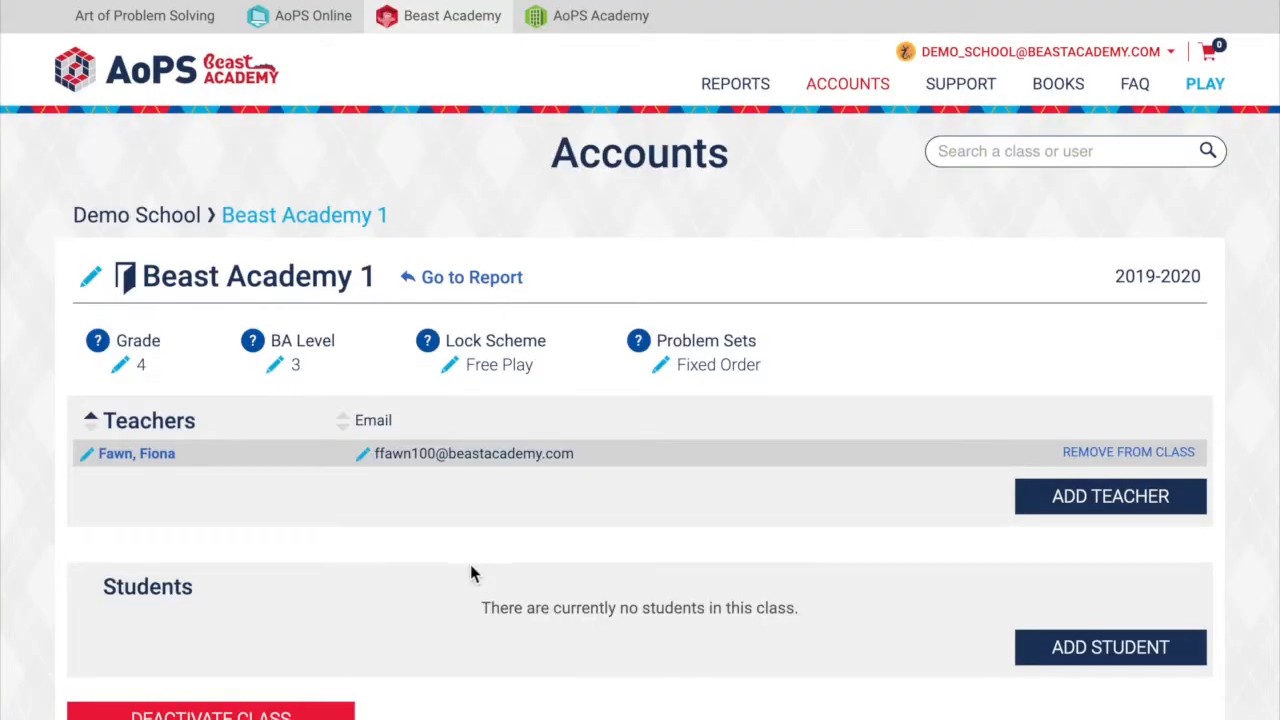
- Start creating a new student in the Beast Academy 1 class, entering the student's first name, last name and display name
{"action": "scroll", "coordinate": [472, 573], "scroll_direction": "down", "scroll_amount": 2}
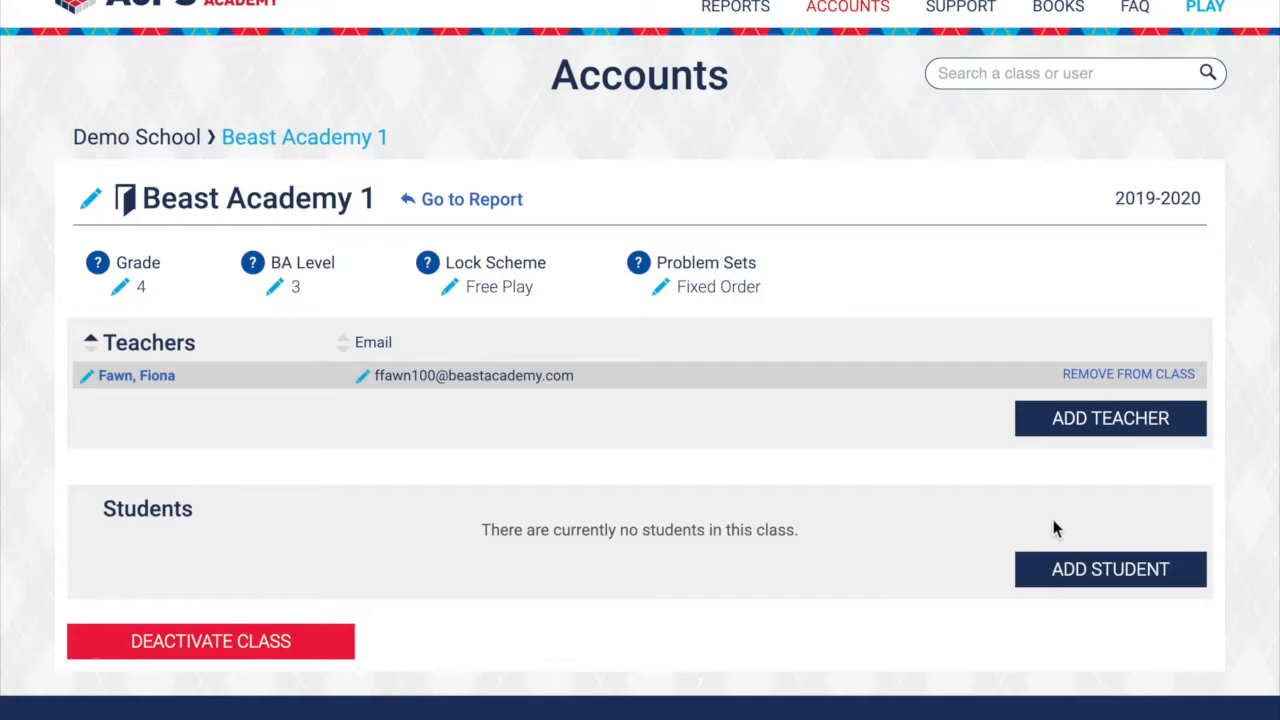
{"action": "left_click", "coordinate": [1083, 568]}
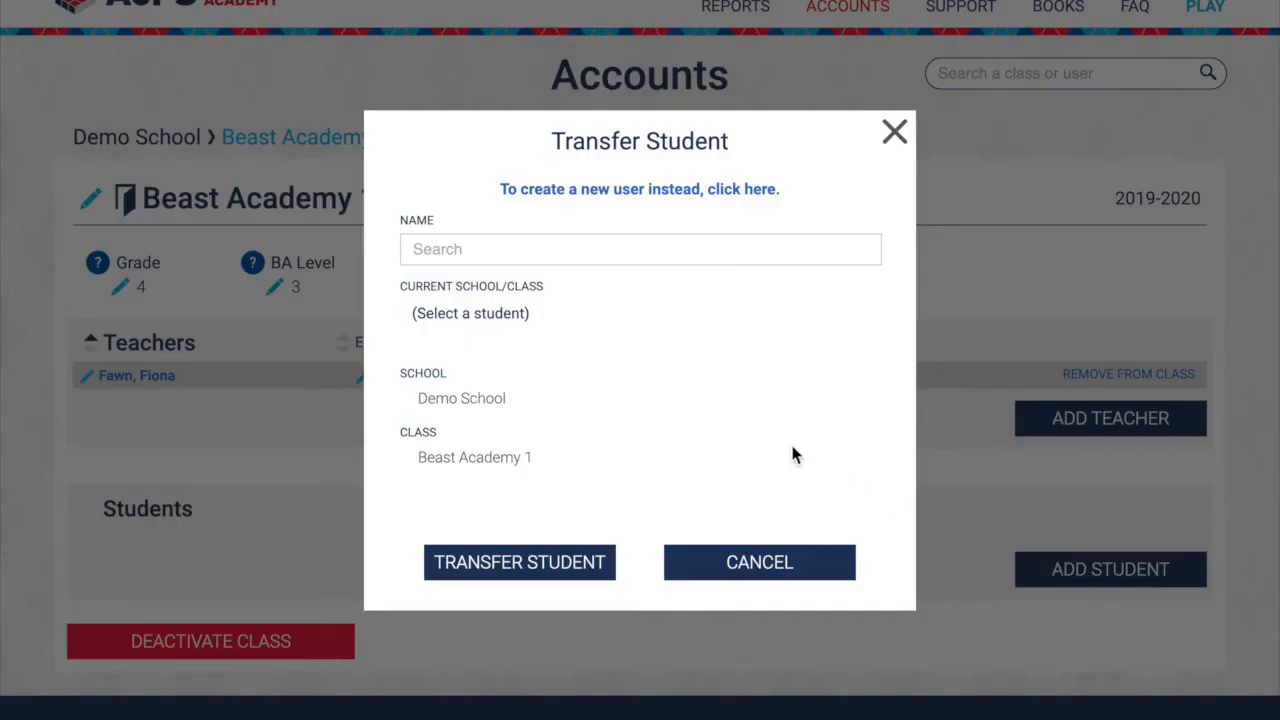
{"action": "left_click", "coordinate": [662, 206]}
{"action": "left_click", "coordinate": [520, 243]}
{"action": "type", "text": "Gr"}
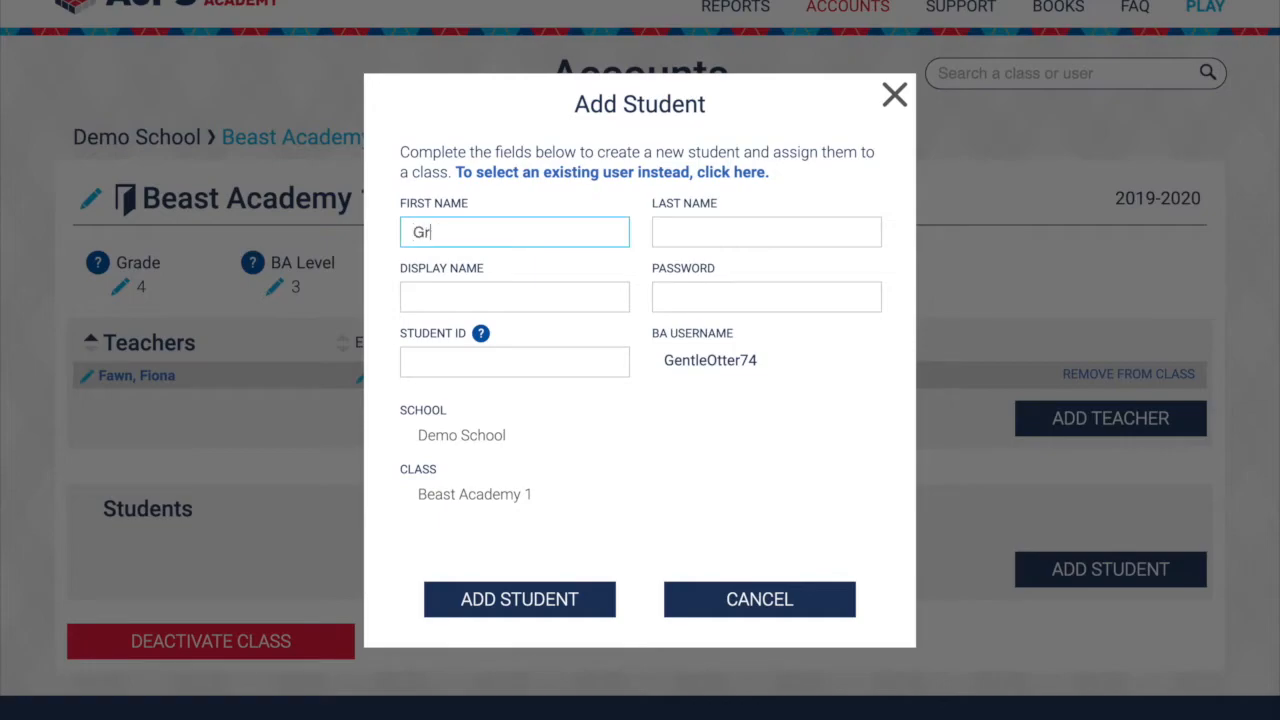
{"action": "type", "text": "oggorius"}
{"action": "key", "text": "Tab"}
{"action": "type", "text": "George"}
{"action": "key", "text": "Tab"}
{"action": "type", "text": "Grogg"}
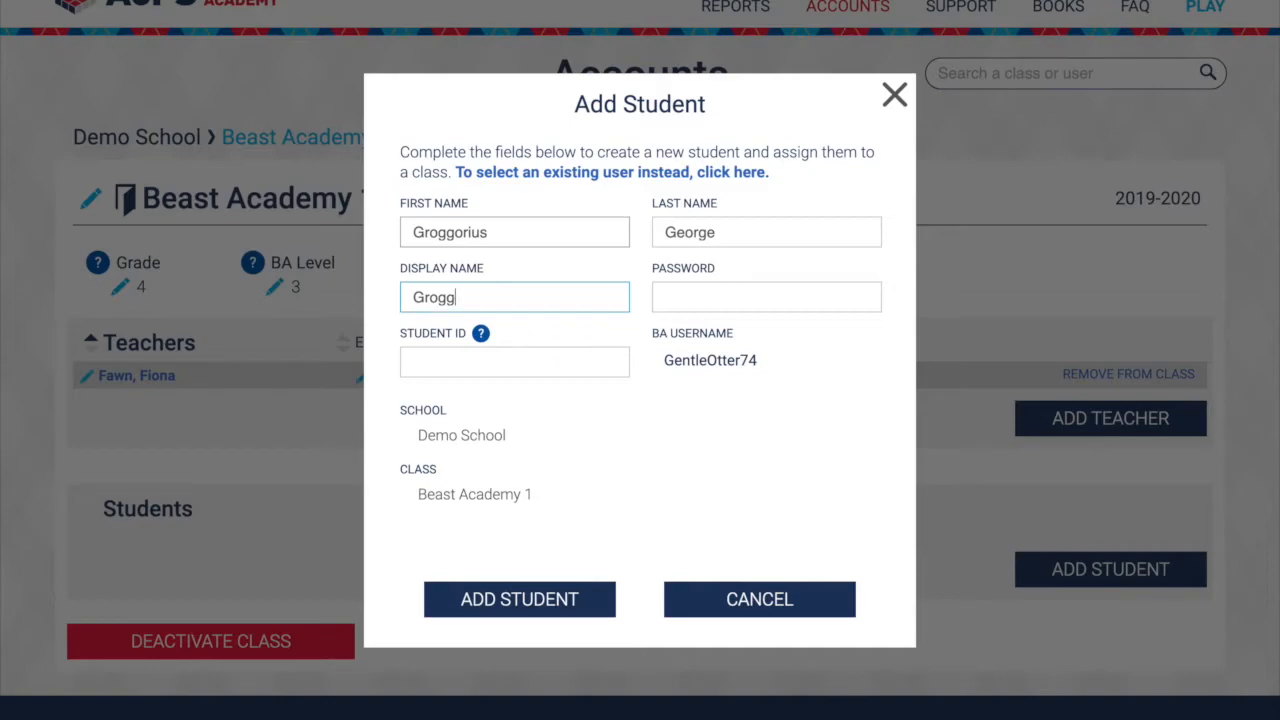
- Enter the student's password and student ID, and add the student to the class
{"action": "key", "text": "Tab"}
{"action": "type", "text": "password"}
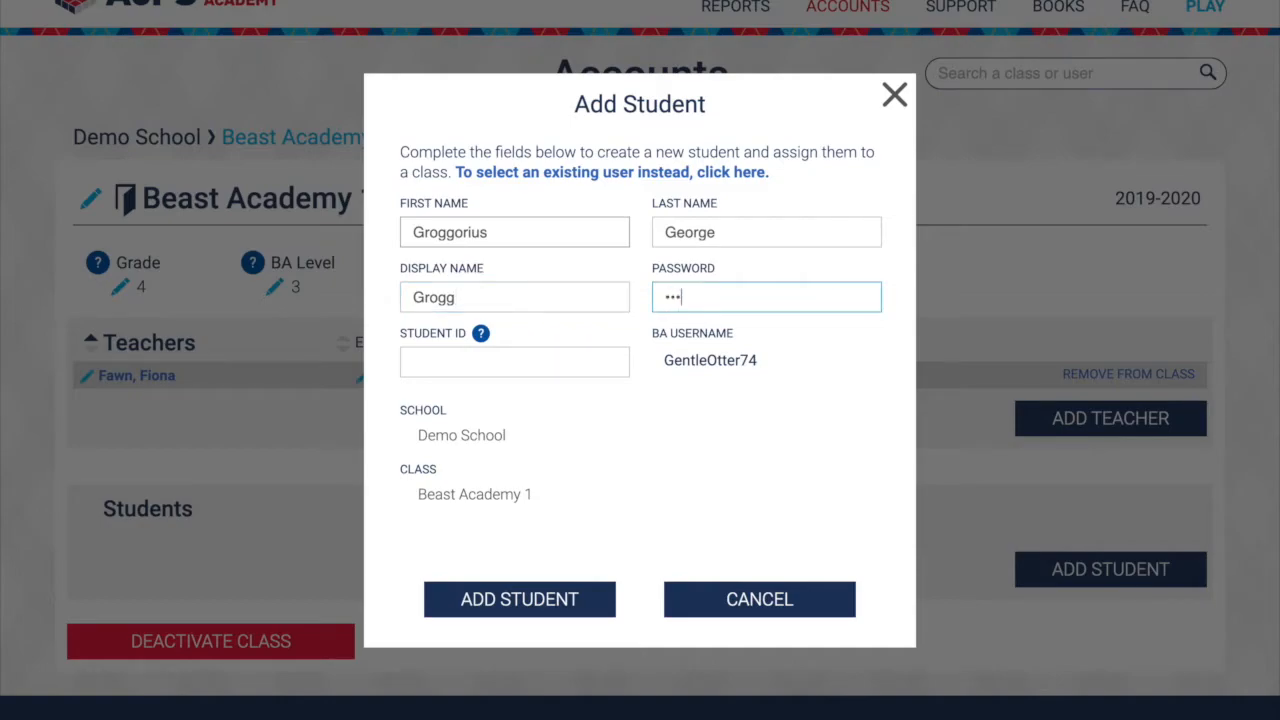
{"action": "key", "text": "Tab"}
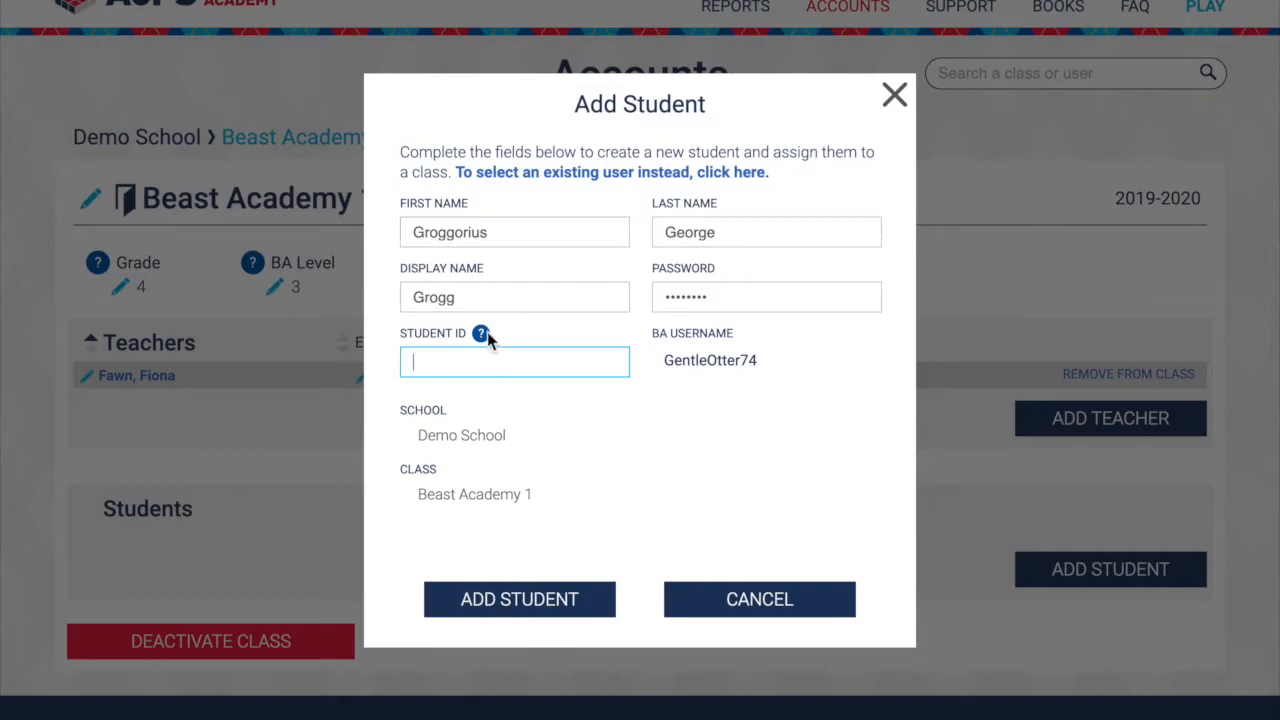
{"action": "mouse_move", "coordinate": [482, 338]}
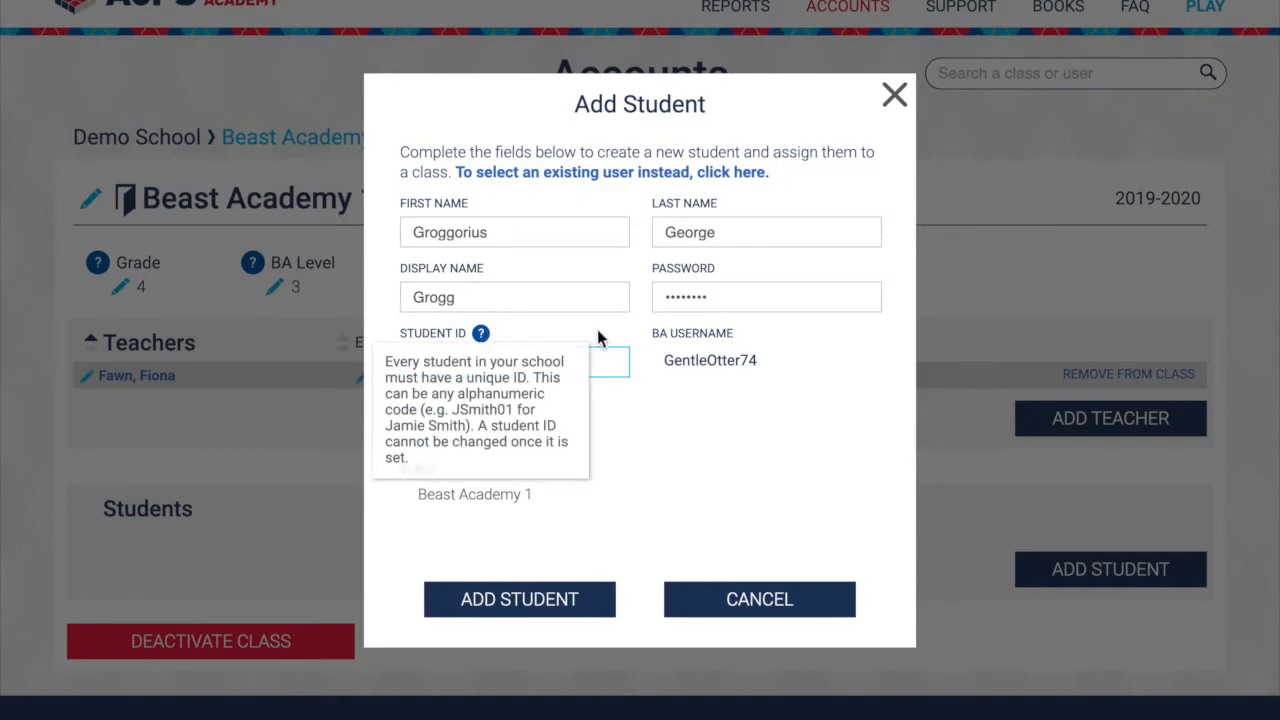
{"action": "type", "text": "123"}
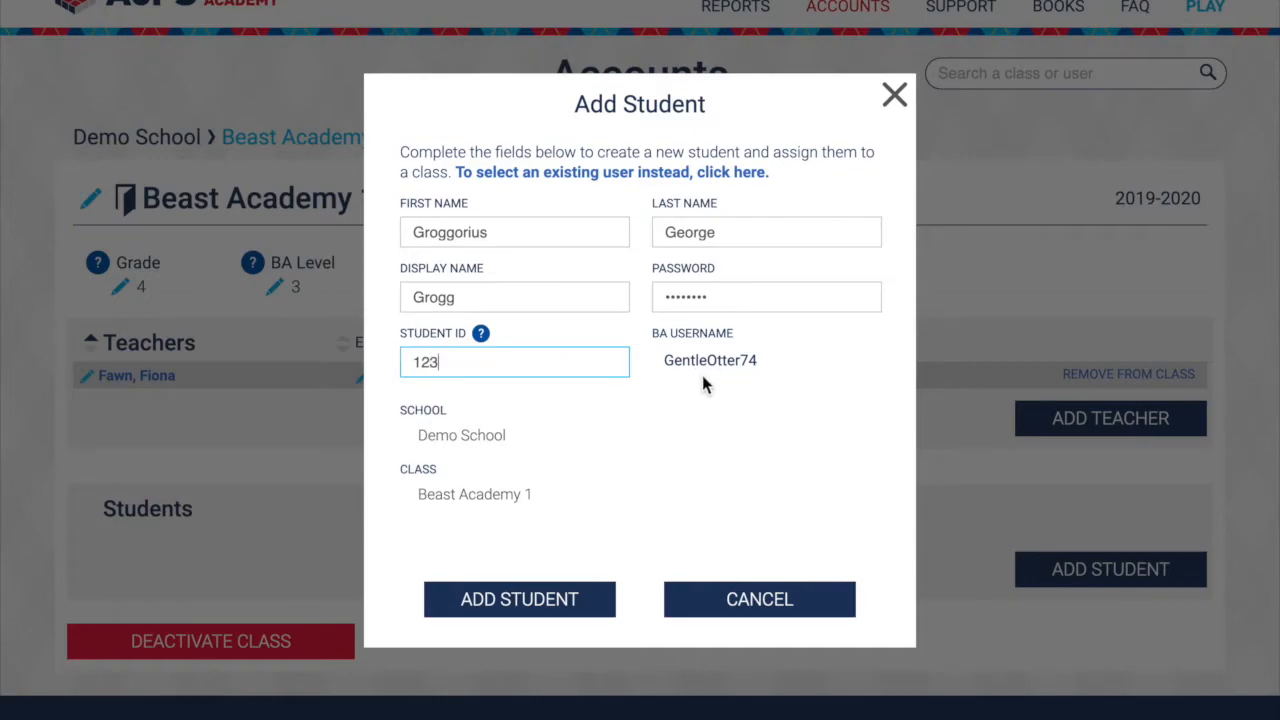
{"action": "left_click", "coordinate": [524, 598]}
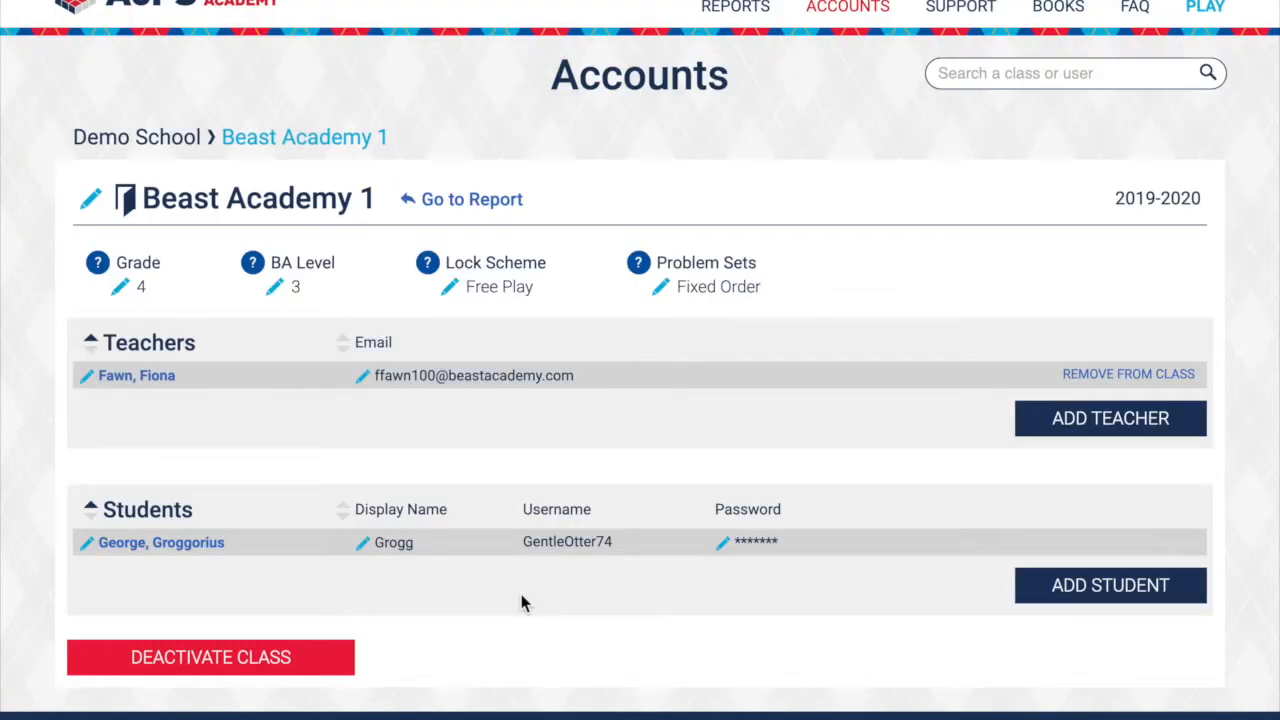
- Return to Demo School and review its staff list, the form for adding an admin, and its student list
{"action": "left_click", "coordinate": [148, 150]}
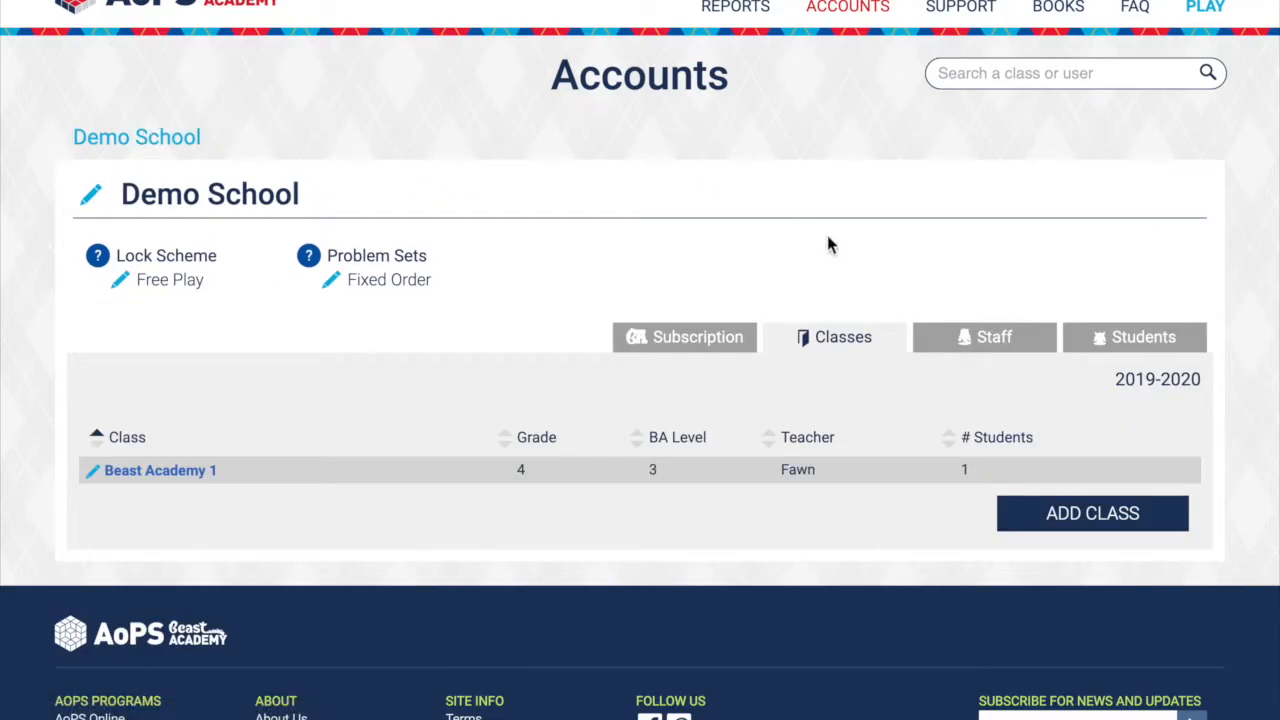
{"action": "left_click", "coordinate": [970, 340]}
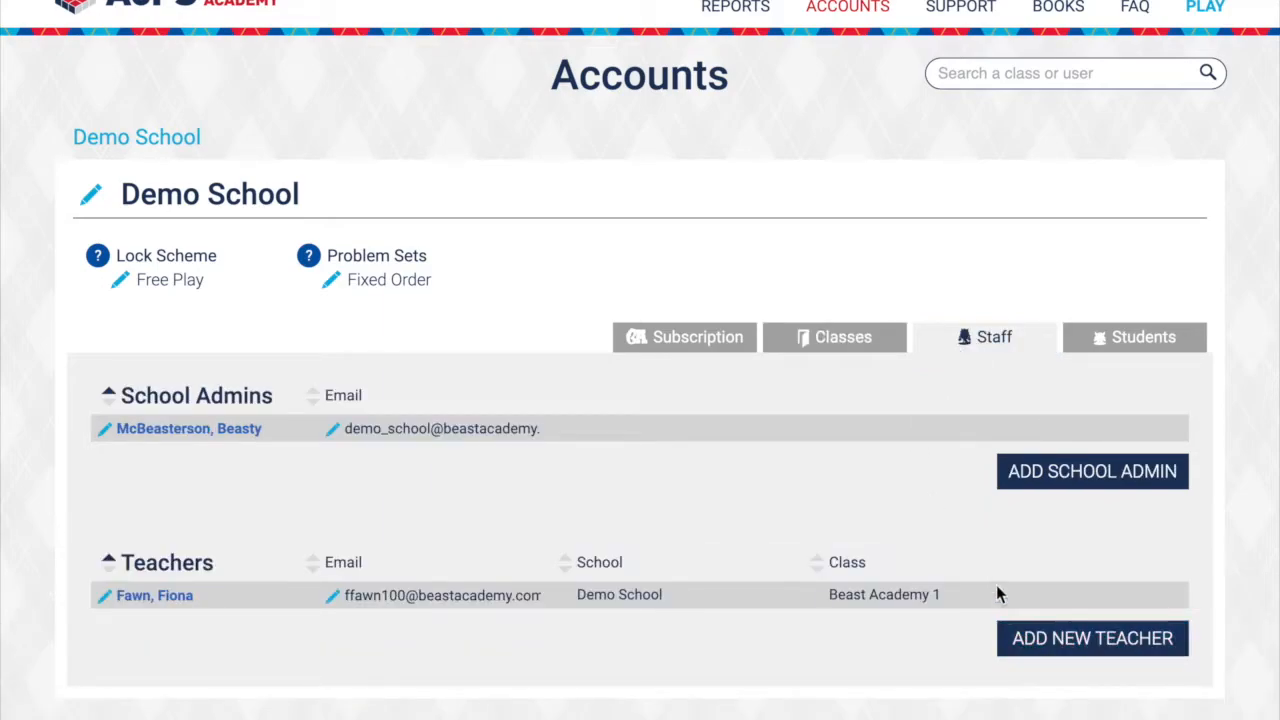
{"action": "left_click", "coordinate": [1038, 483]}
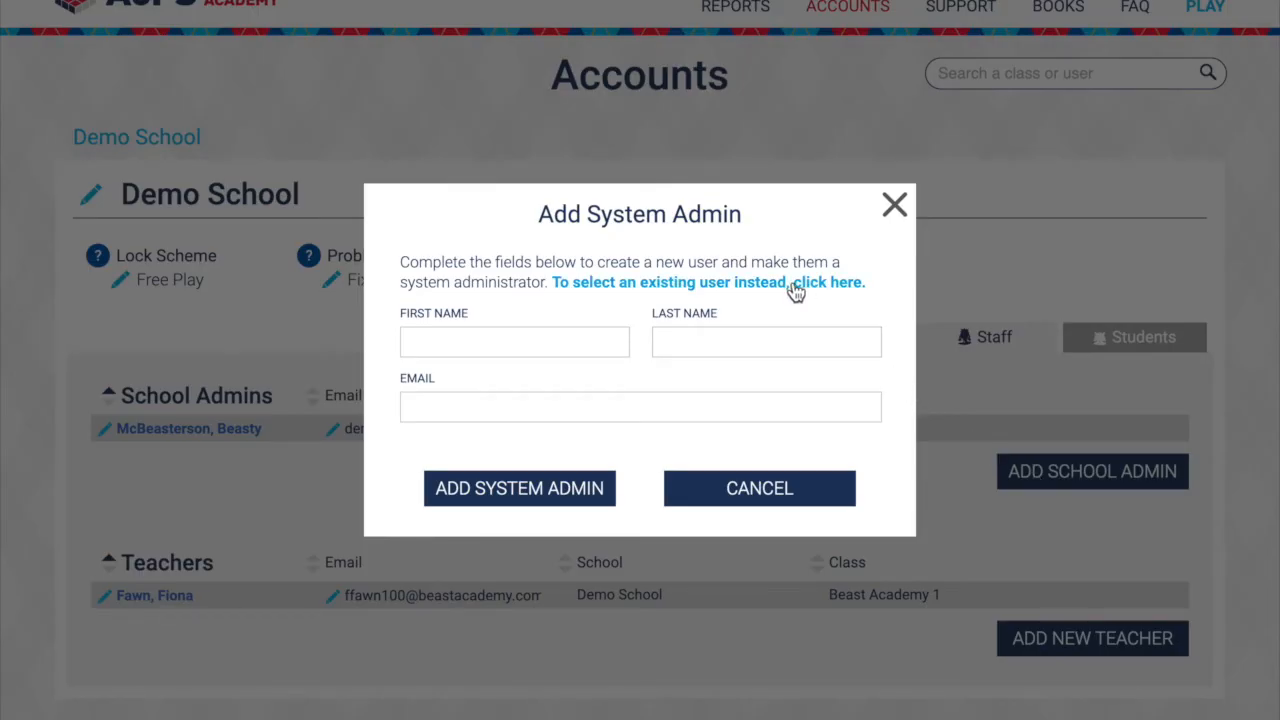
{"action": "left_click", "coordinate": [894, 204]}
{"action": "left_click", "coordinate": [1108, 341]}
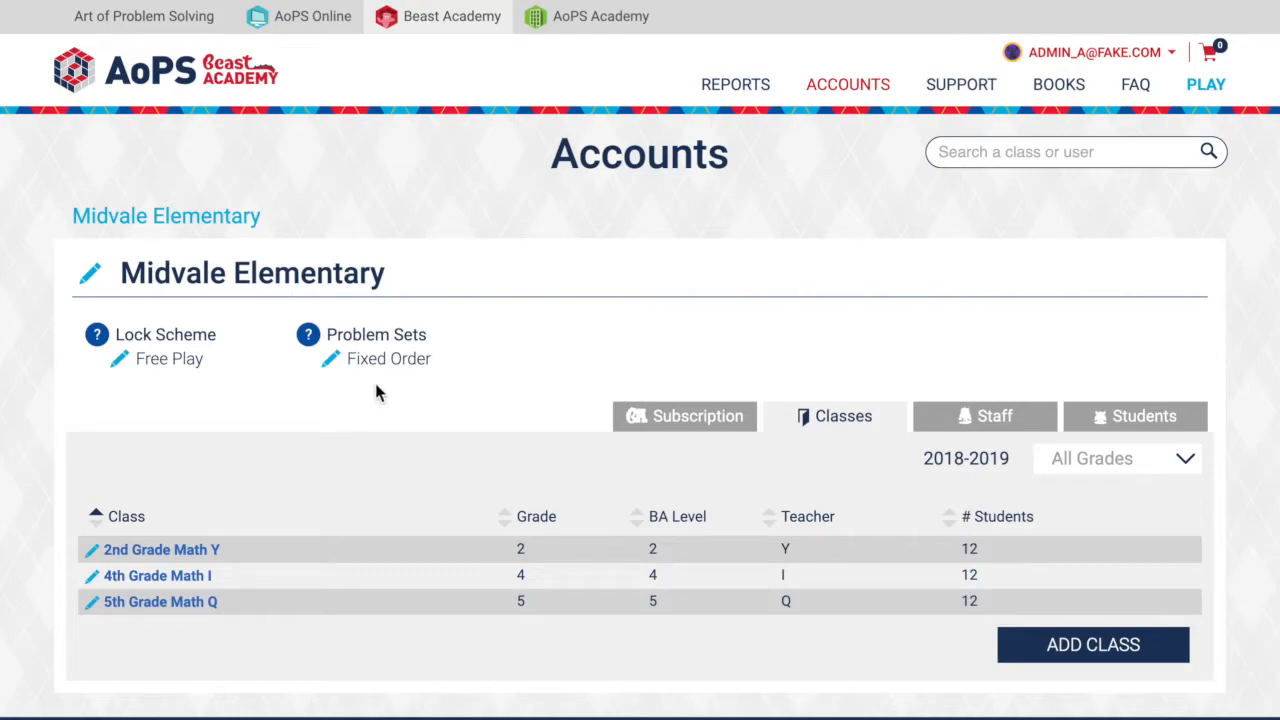
- Try the All Chapters and Sequential lock schemes for the 2nd Grade Math Y class, closing the settings without saving
{"action": "left_click", "coordinate": [189, 549]}
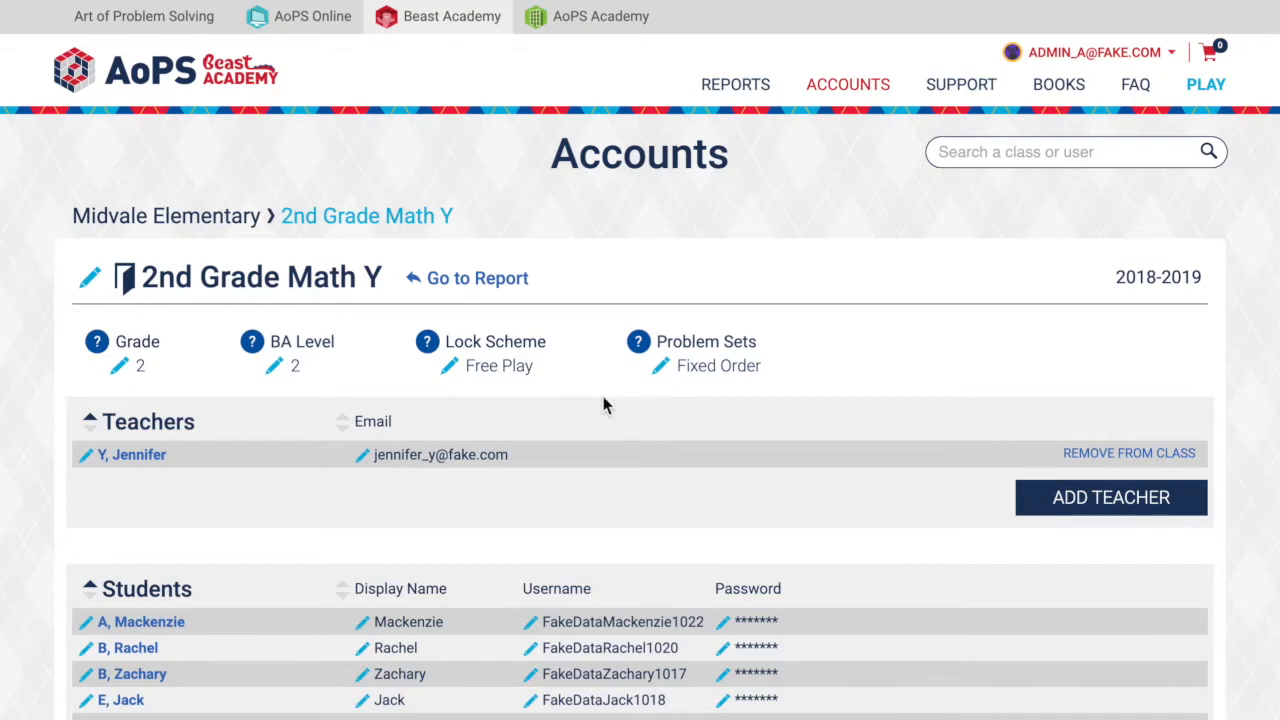
{"action": "left_click", "coordinate": [450, 373]}
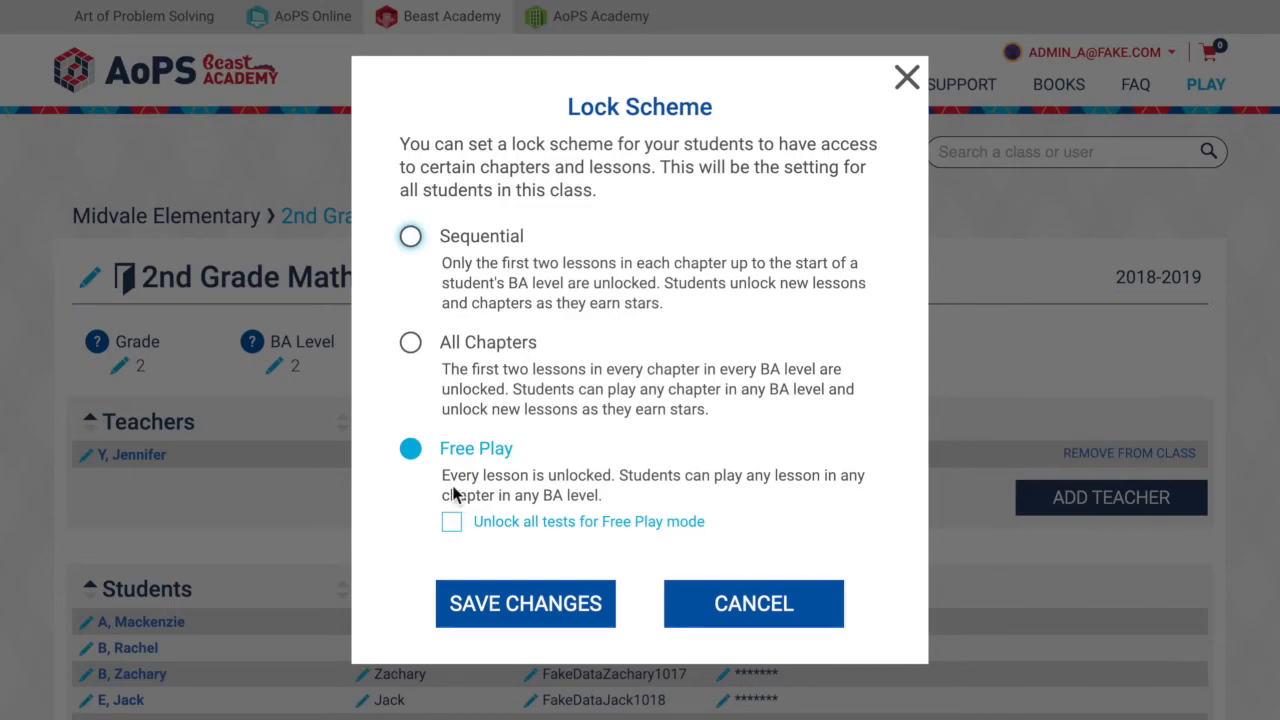
{"action": "left_click", "coordinate": [413, 348]}
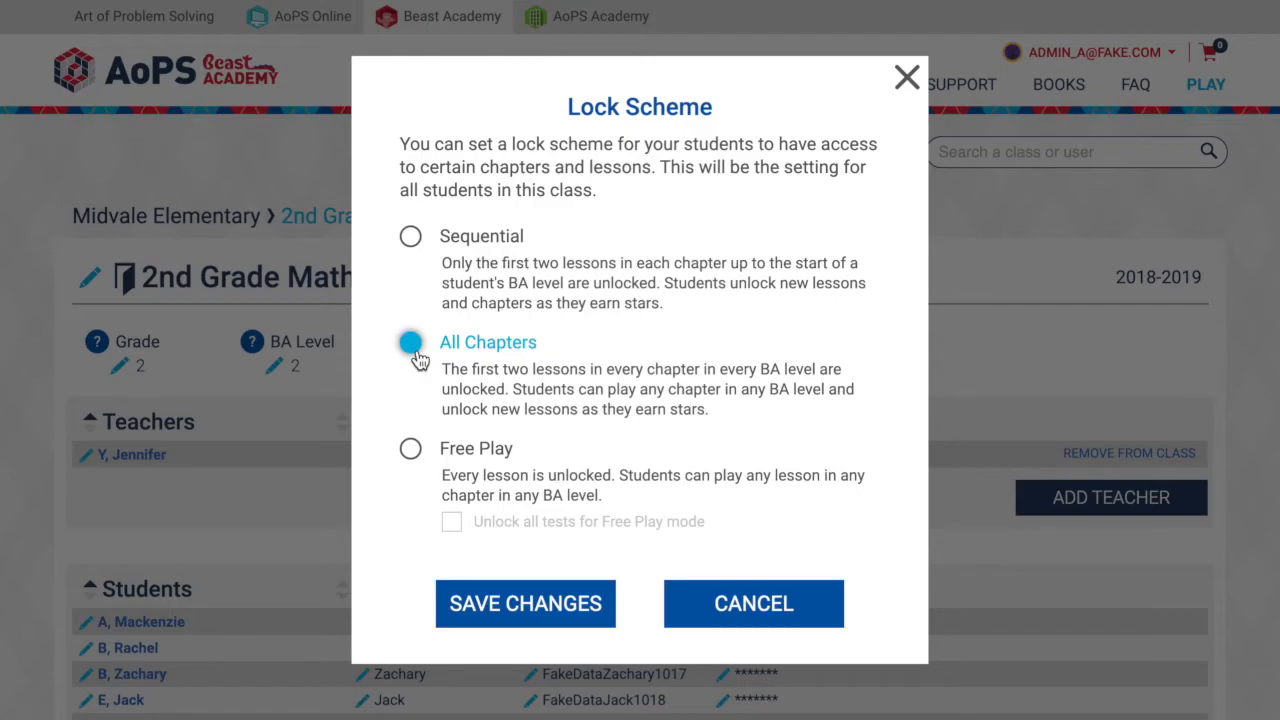
{"action": "left_click", "coordinate": [412, 238]}
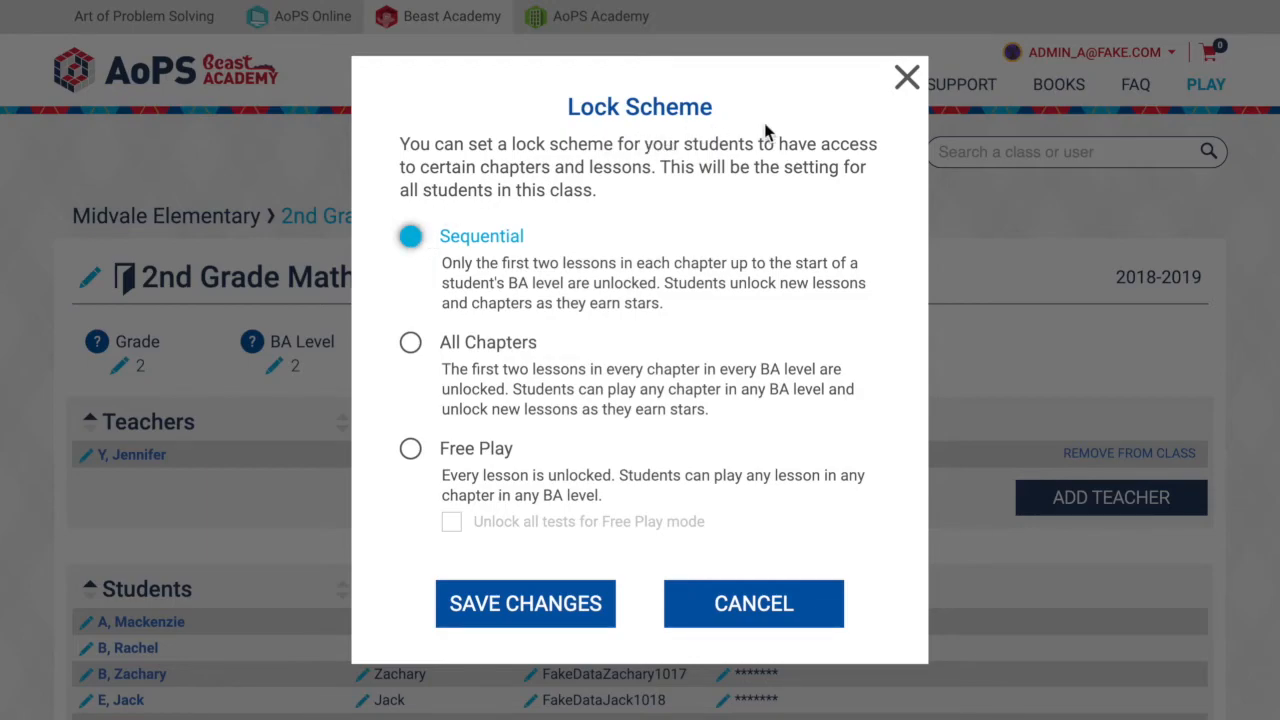
{"action": "left_click", "coordinate": [907, 78]}
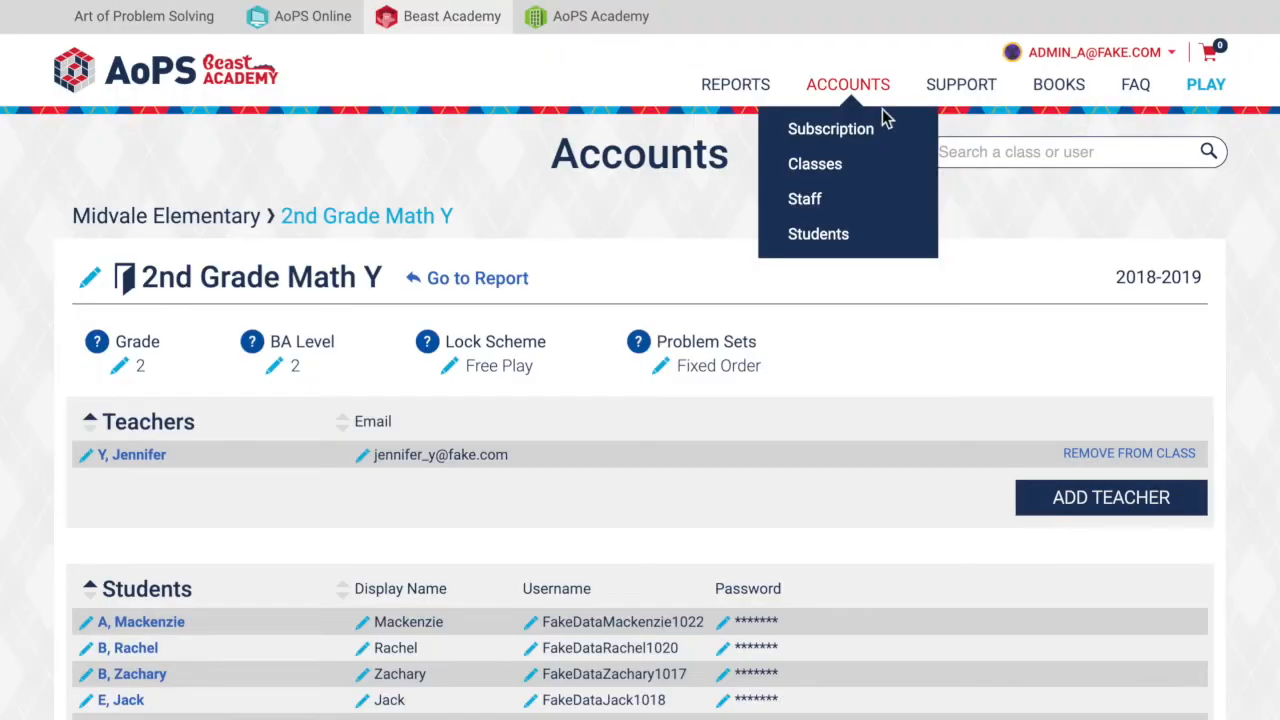
- Try the Random problem set order for the 2nd Grade Math Y class, closing the settings without saving
{"action": "left_click", "coordinate": [662, 368]}
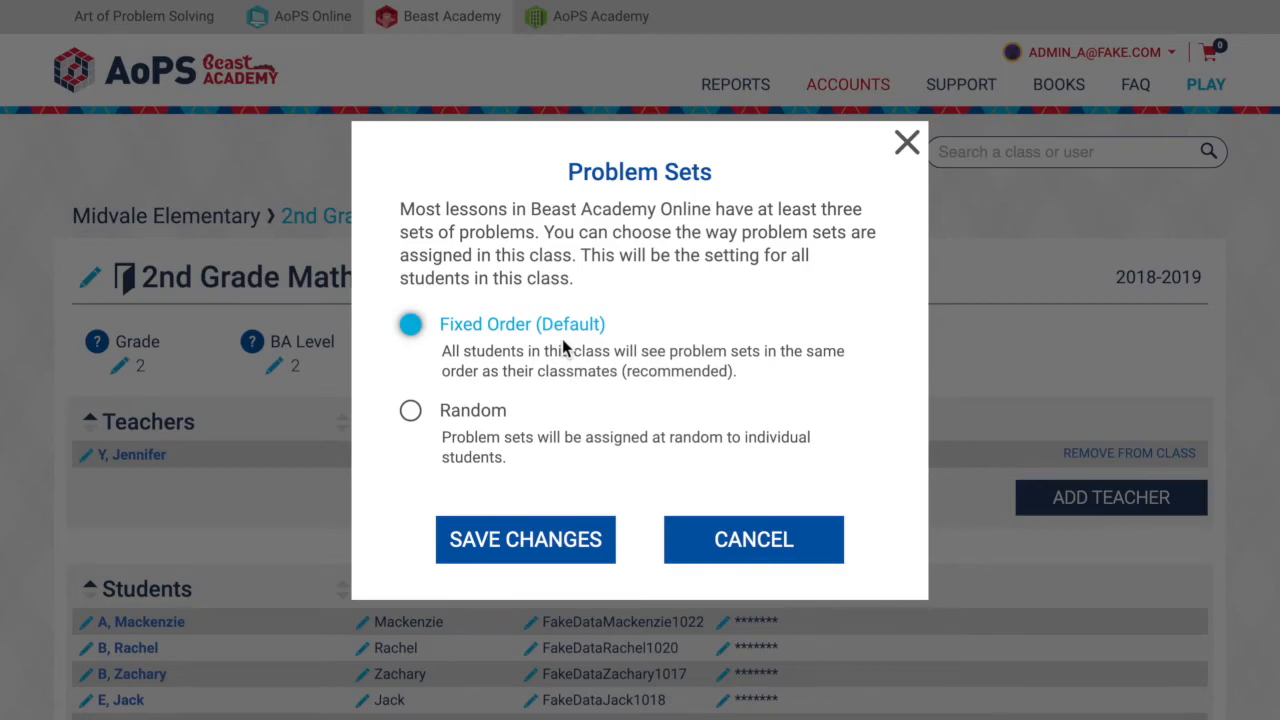
{"action": "left_click", "coordinate": [424, 424]}
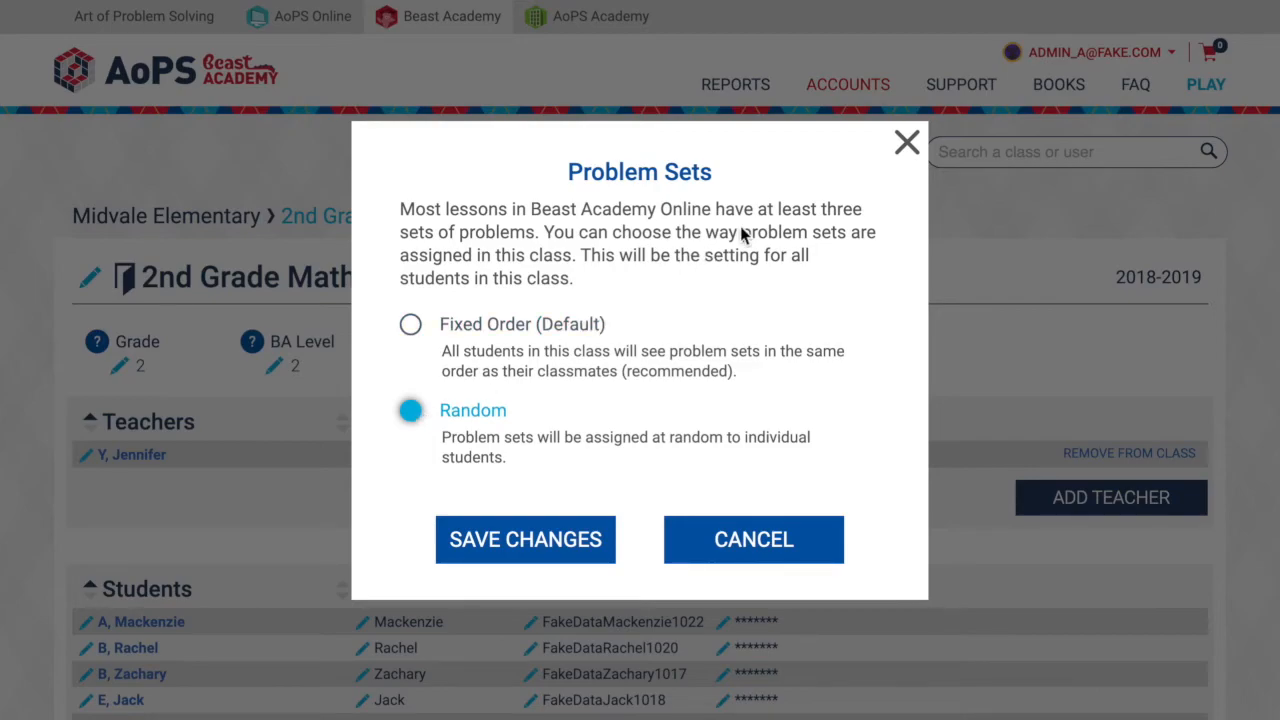
{"action": "left_click", "coordinate": [906, 145]}
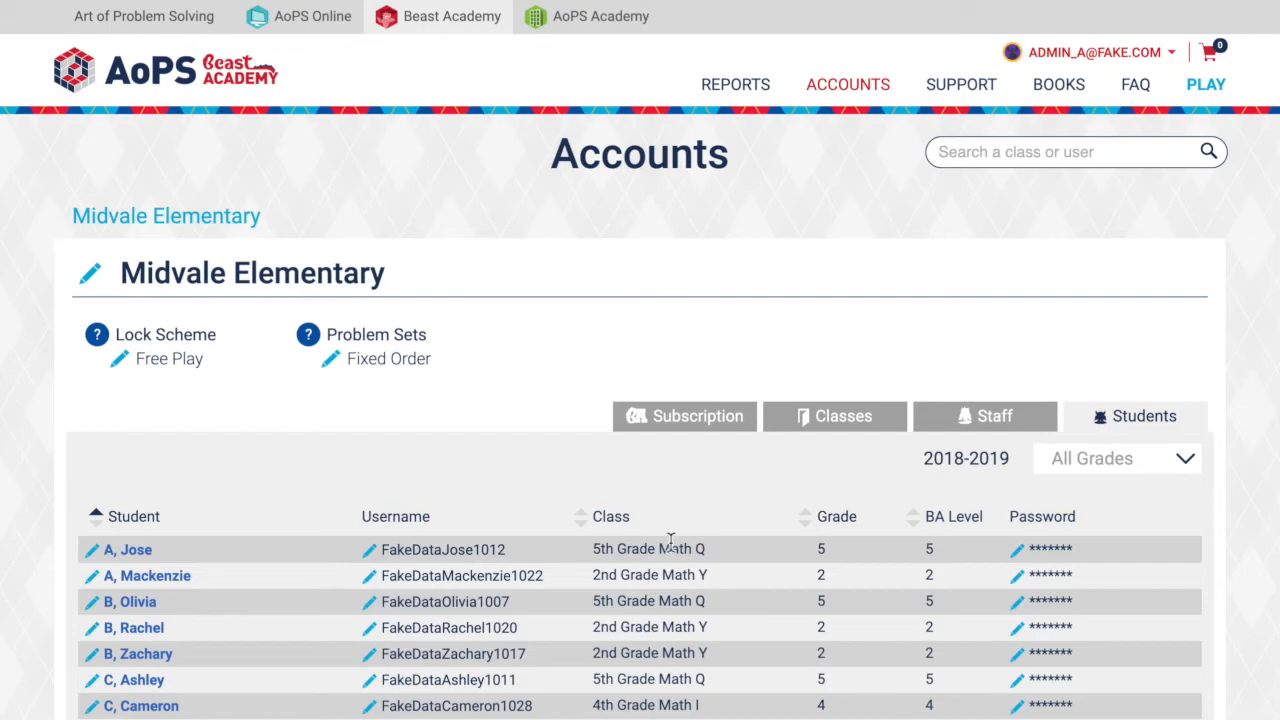
- Review Midvale Elementary's subscription information and the teacher and student lists of the 2nd Grade Math Y class
{"action": "left_click", "coordinate": [680, 432]}
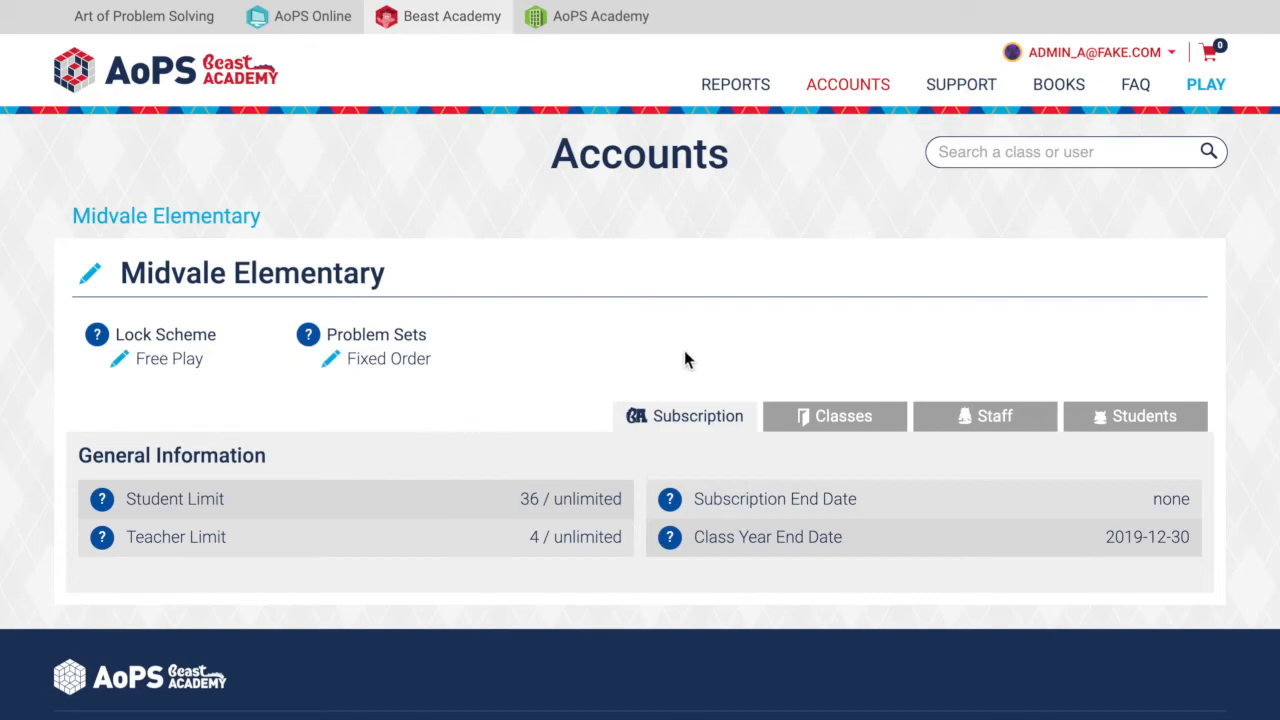
{"action": "left_click", "coordinate": [823, 418]}
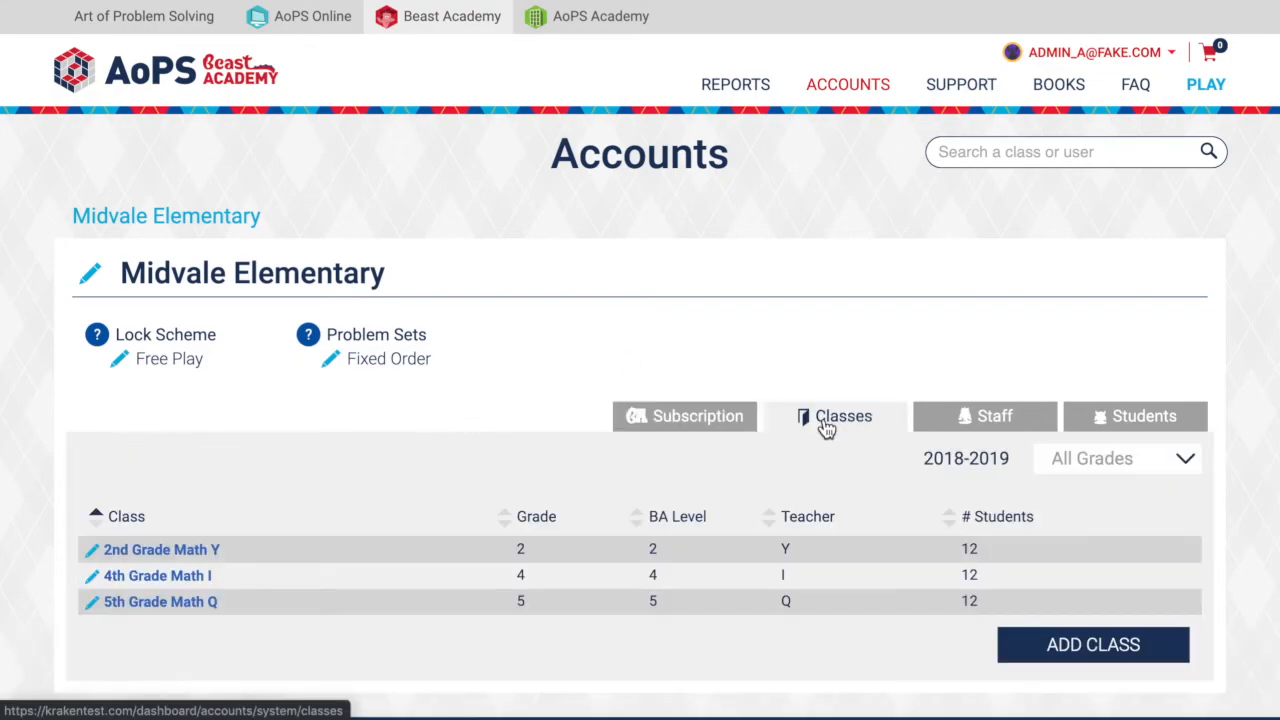
{"action": "left_click", "coordinate": [197, 560]}
{"action": "scroll", "coordinate": [300, 515], "scroll_direction": "down", "scroll_amount": 6}
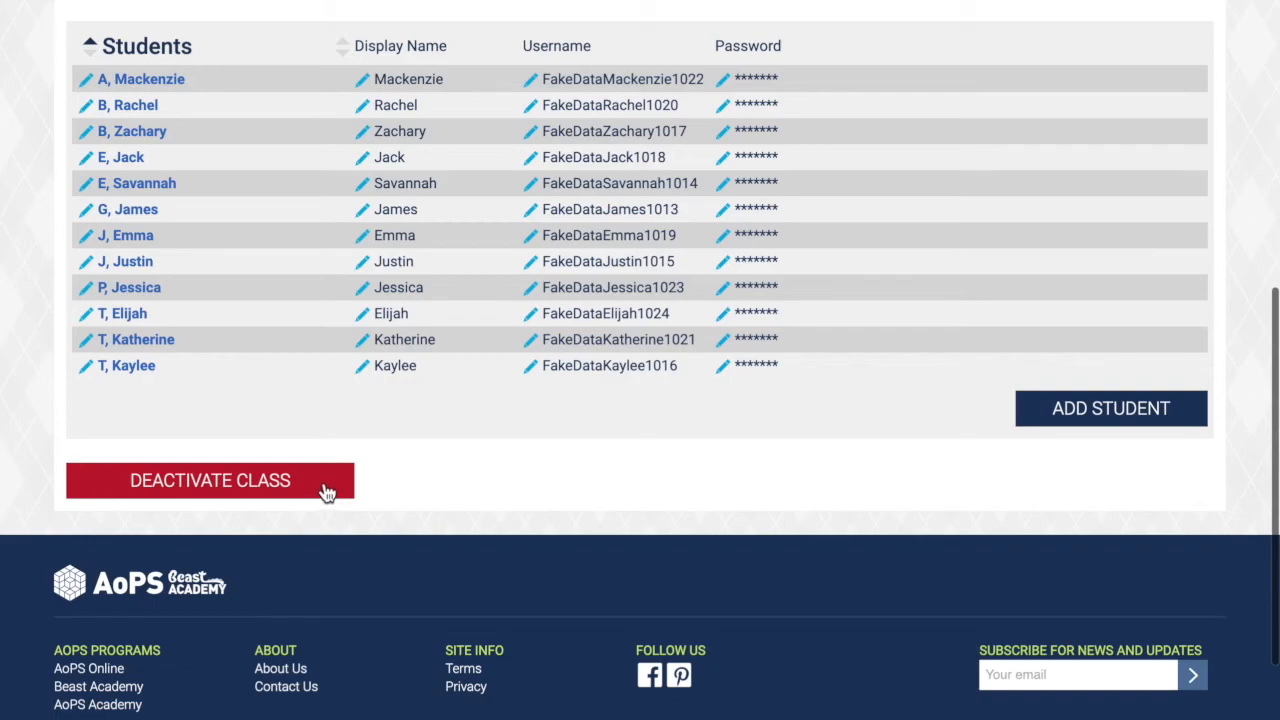
{"action": "scroll", "coordinate": [323, 490], "scroll_direction": "up", "scroll_amount": 3}
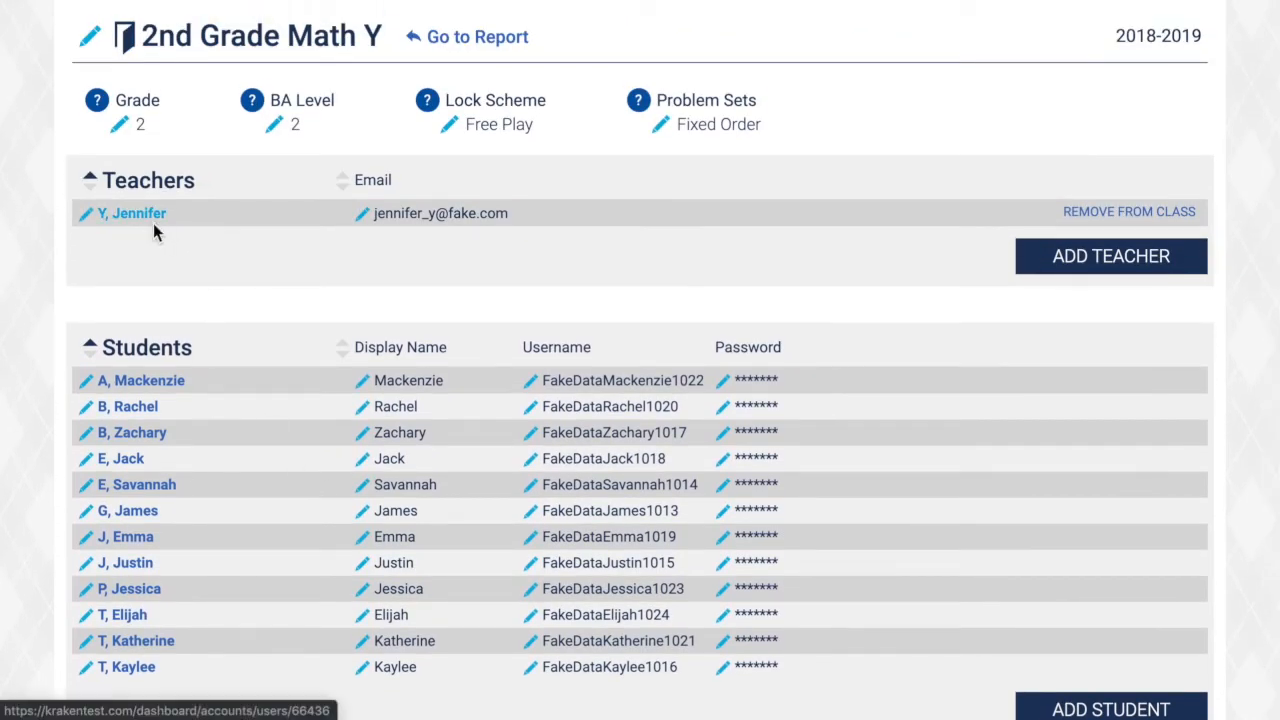
- Review the account details of the first student in the 2nd Grade Math Y class and return to Midvale Elementary's student list
{"action": "left_click", "coordinate": [158, 388]}
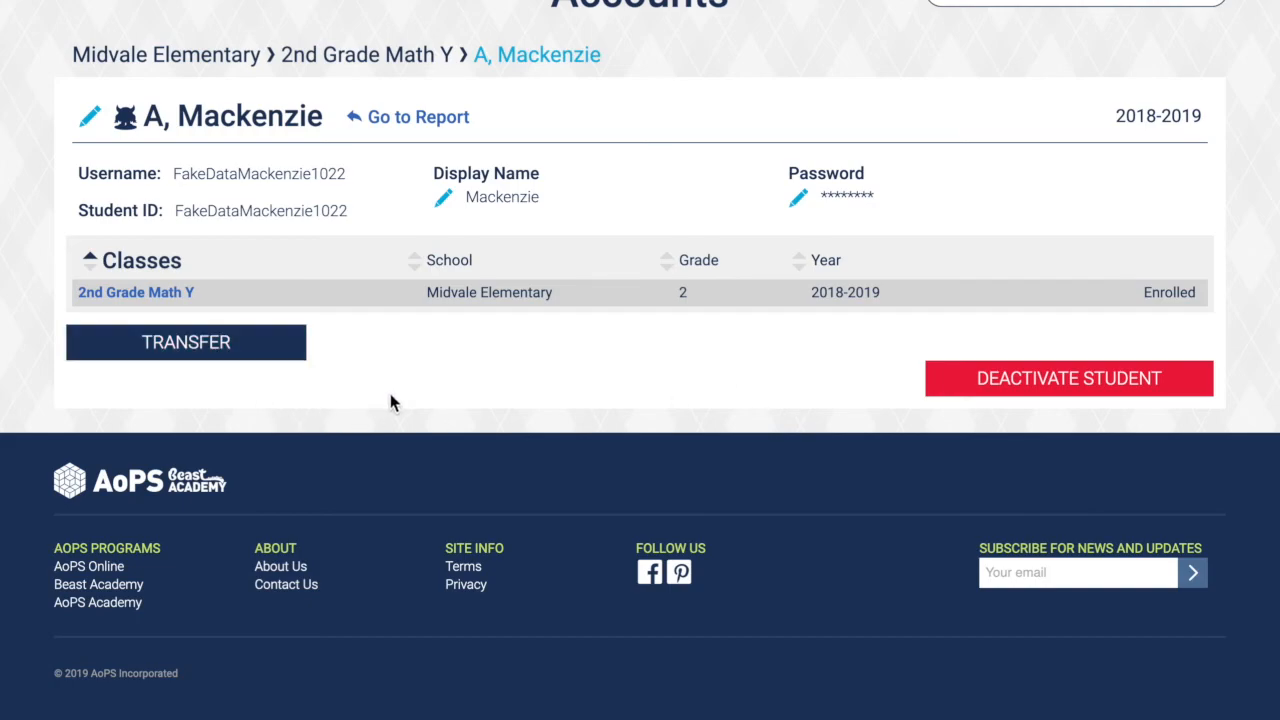
{"action": "scroll", "coordinate": [390, 402], "scroll_direction": "up", "scroll_amount": 3}
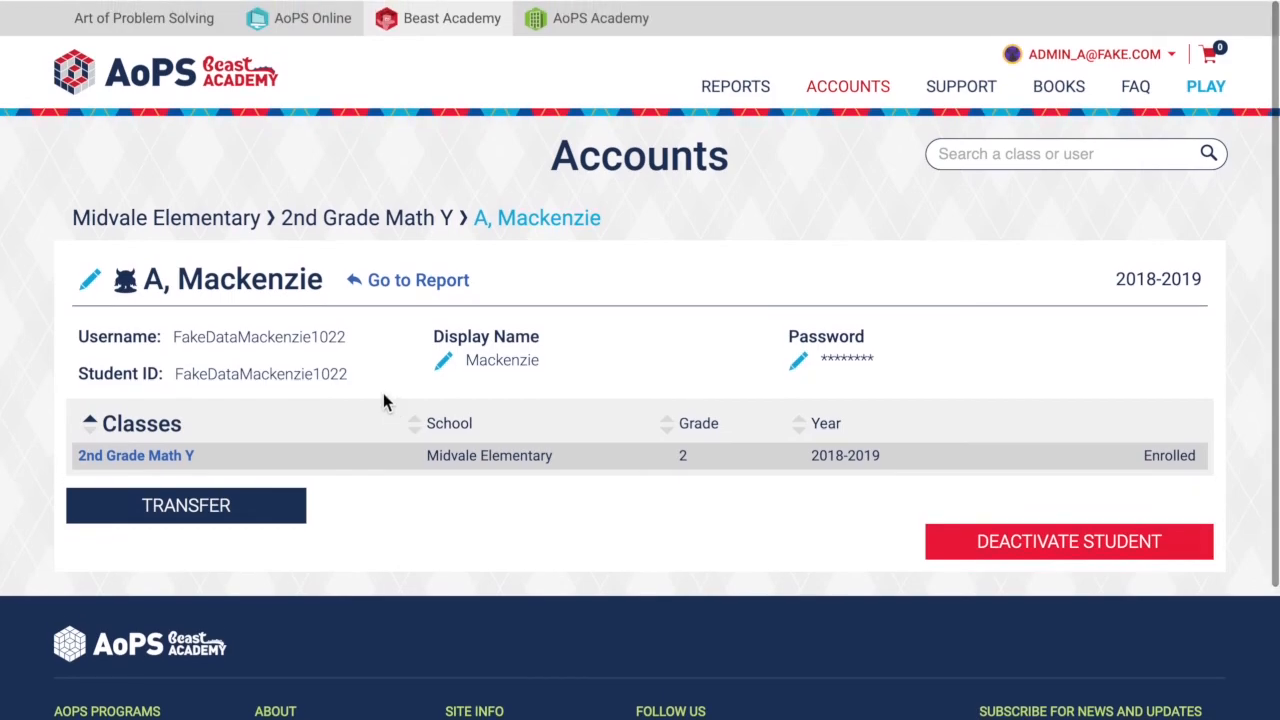
{"action": "left_click", "coordinate": [220, 218]}
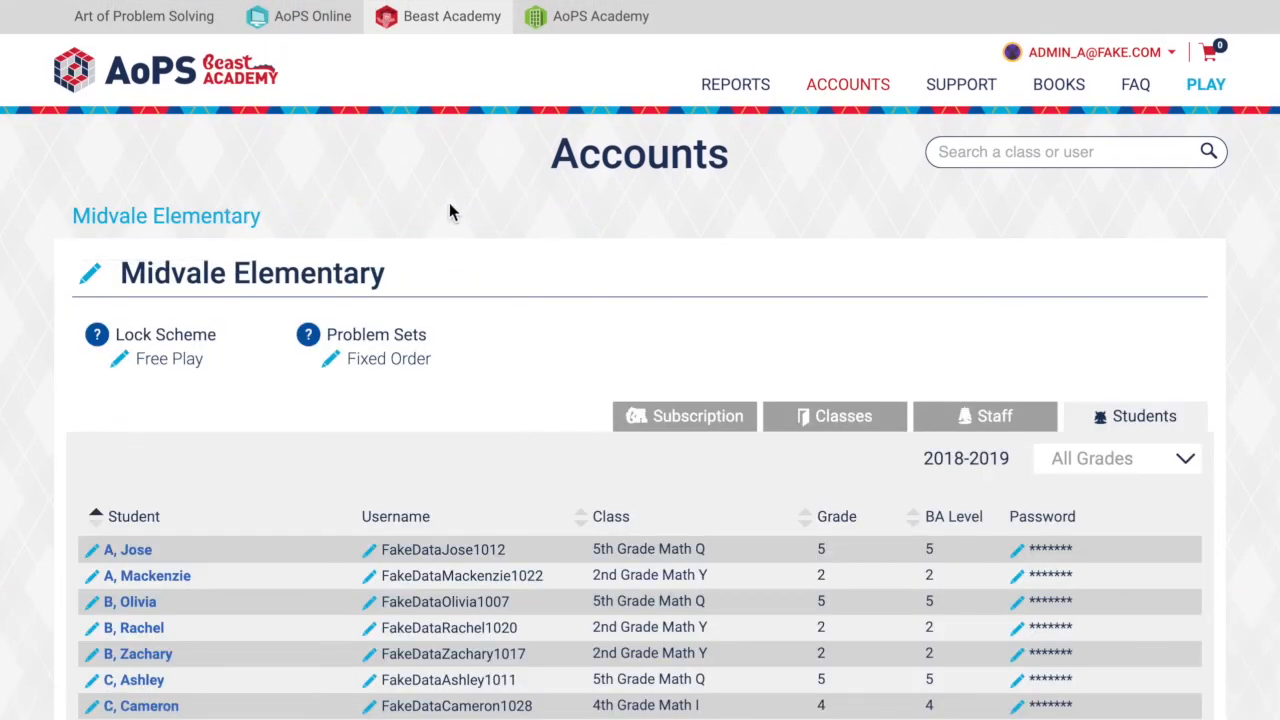
{"action": "scroll", "coordinate": [506, 289], "scroll_direction": "down", "scroll_amount": 1}
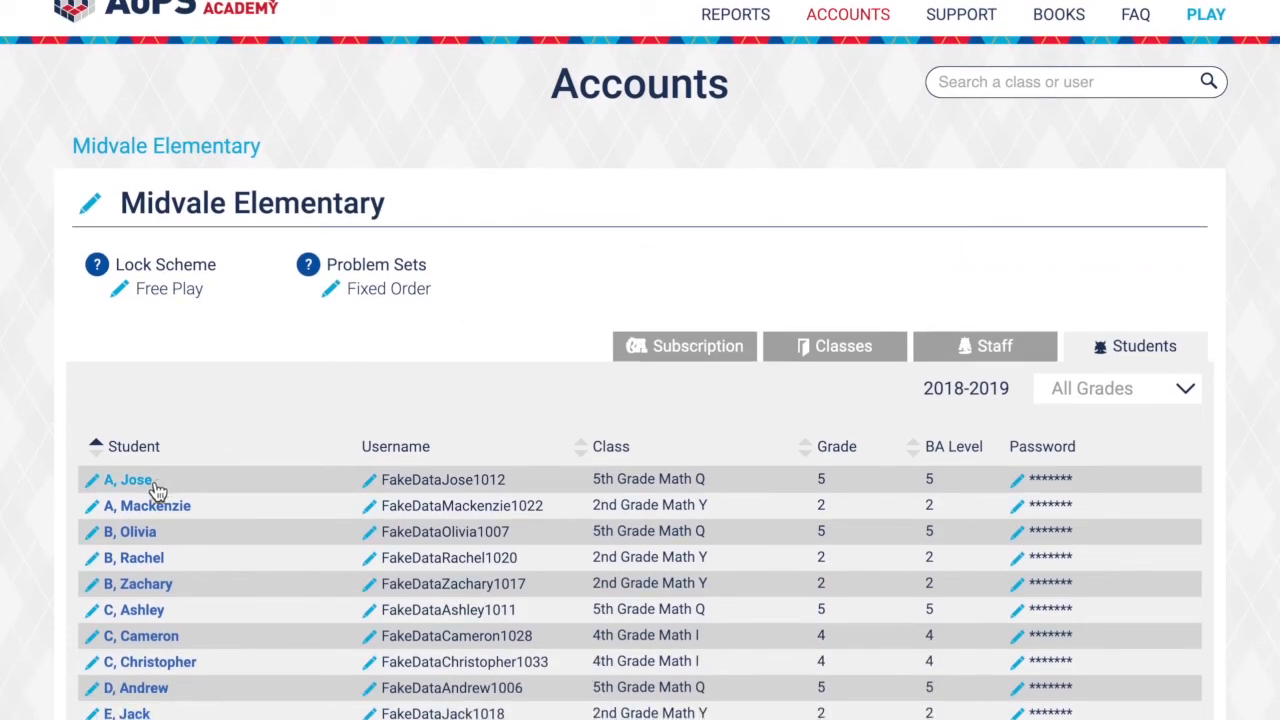
{"action": "scroll", "coordinate": [665, 244], "scroll_direction": "up", "scroll_amount": 1}
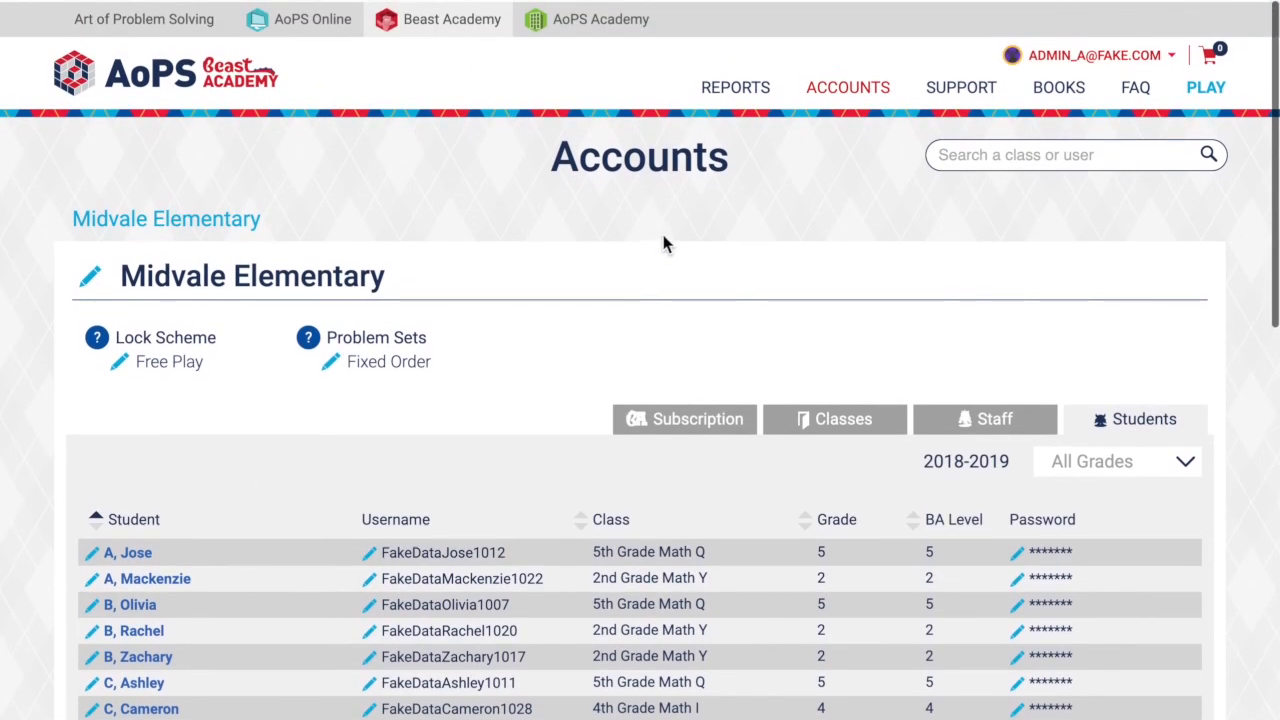
- Search the accounts for classes or users matching "isa" and dismiss the suggestions without opening any
{"action": "left_click", "coordinate": [997, 152]}
{"action": "type", "text": "isa"}
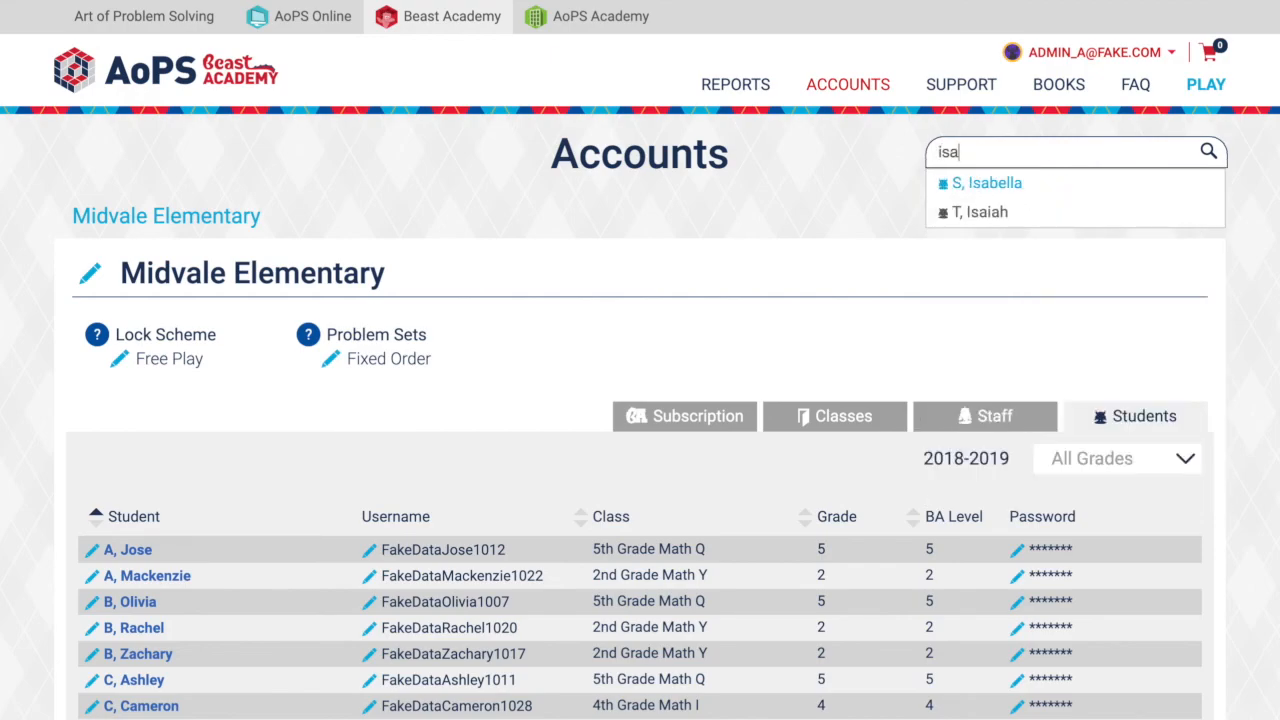
{"action": "left_click", "coordinate": [826, 219]}
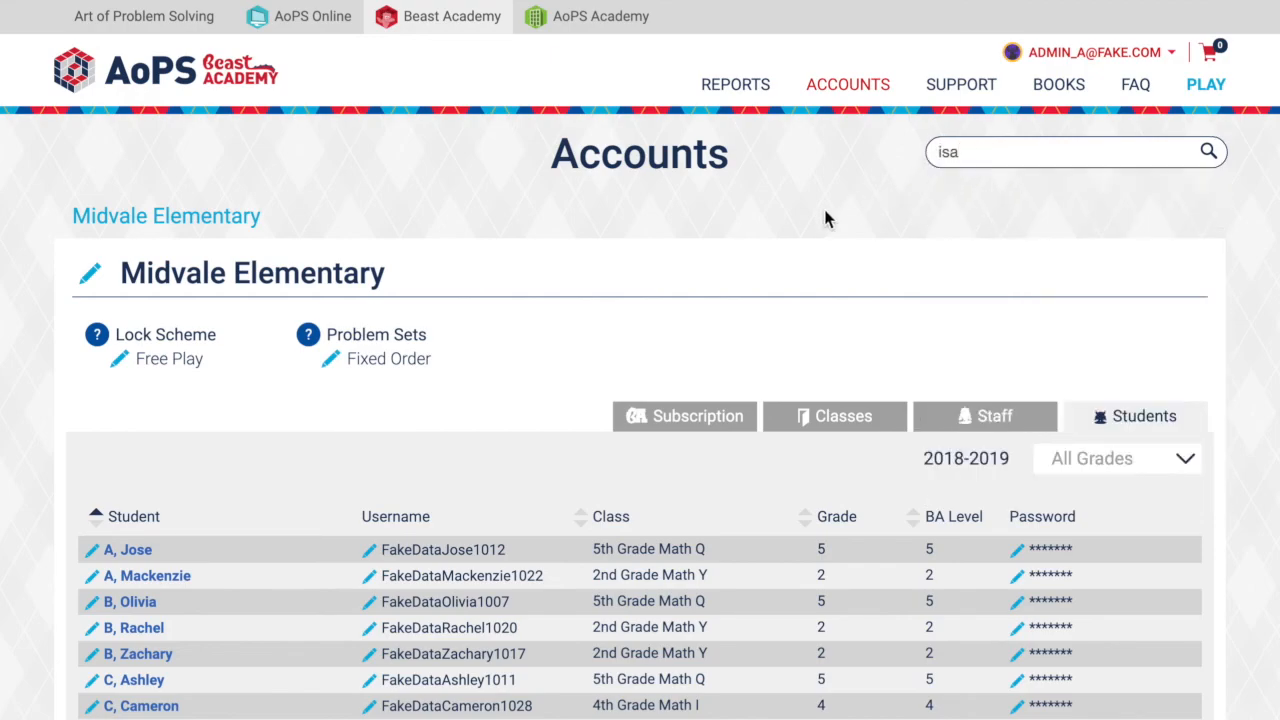